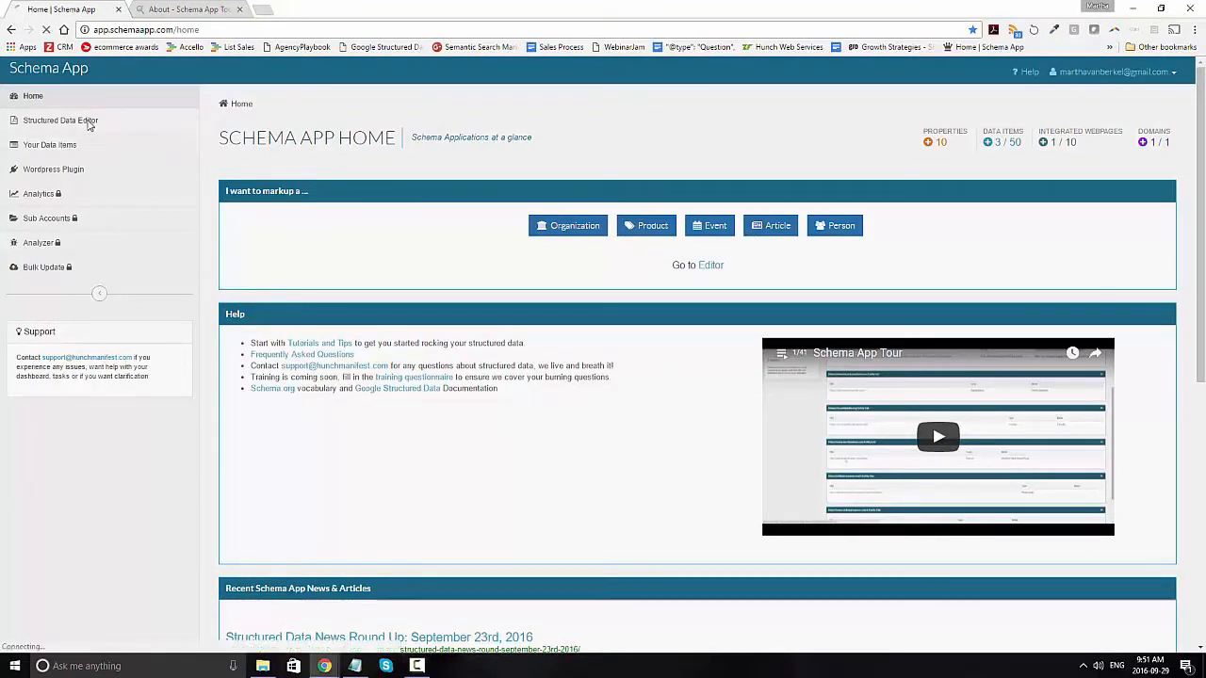
Step: Open the Structured Data Editor and find and select the About page class in the class tree
click(88, 123)
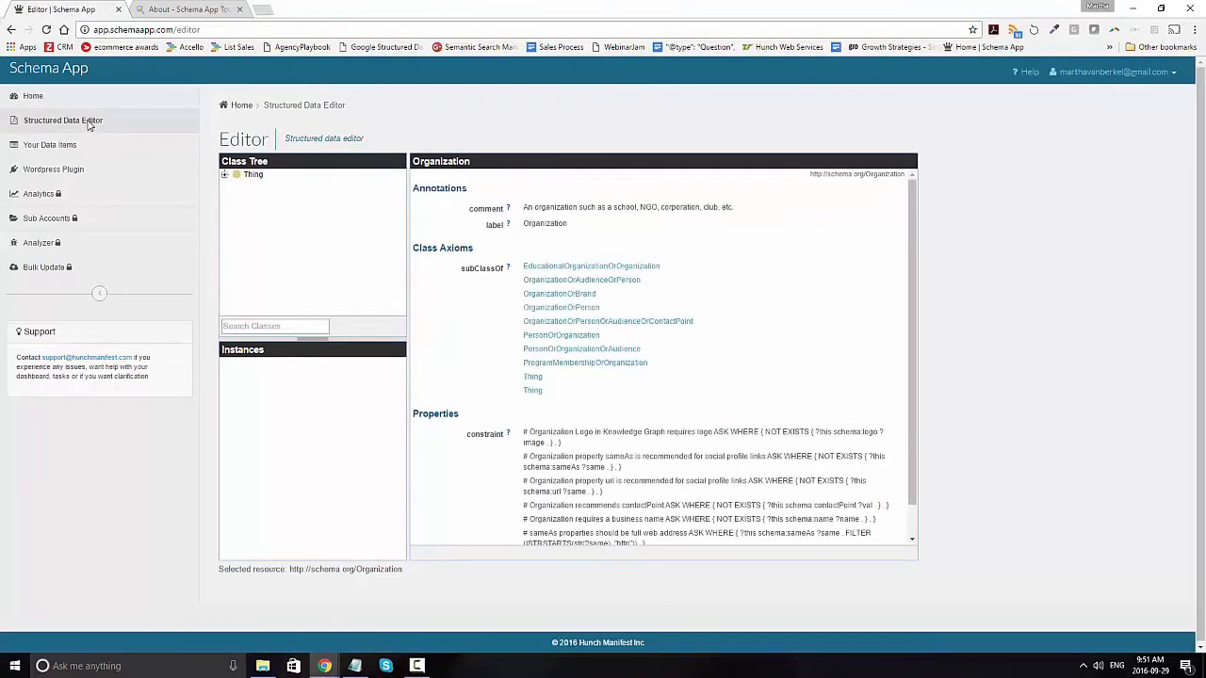
click(272, 325)
text(av)
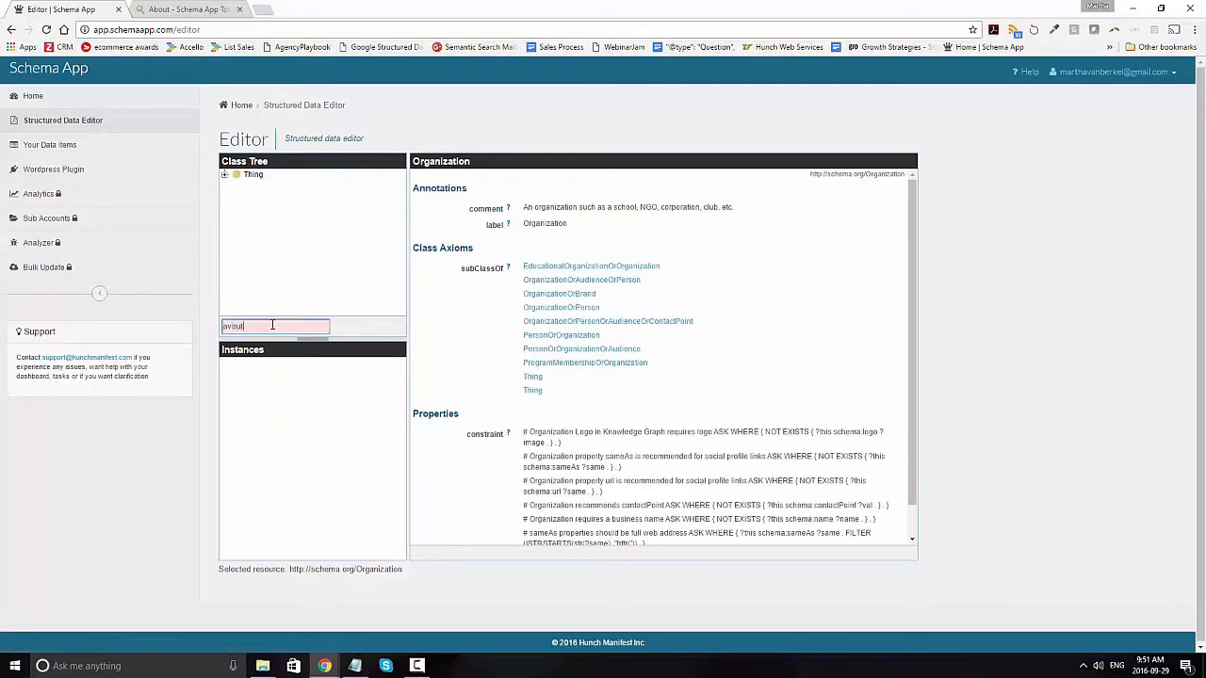
key(BackSpace)
text(bout)
click(281, 342)
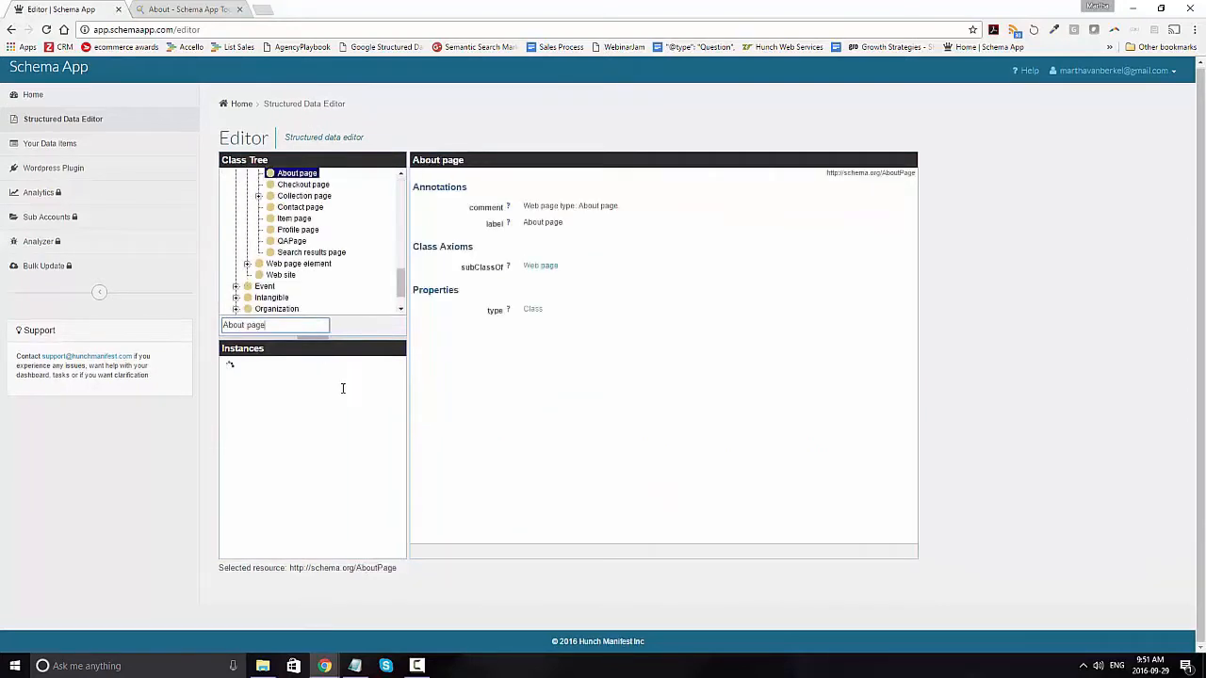
Step: Start a new About page instance and name it "Schema App About Page"
click(377, 550)
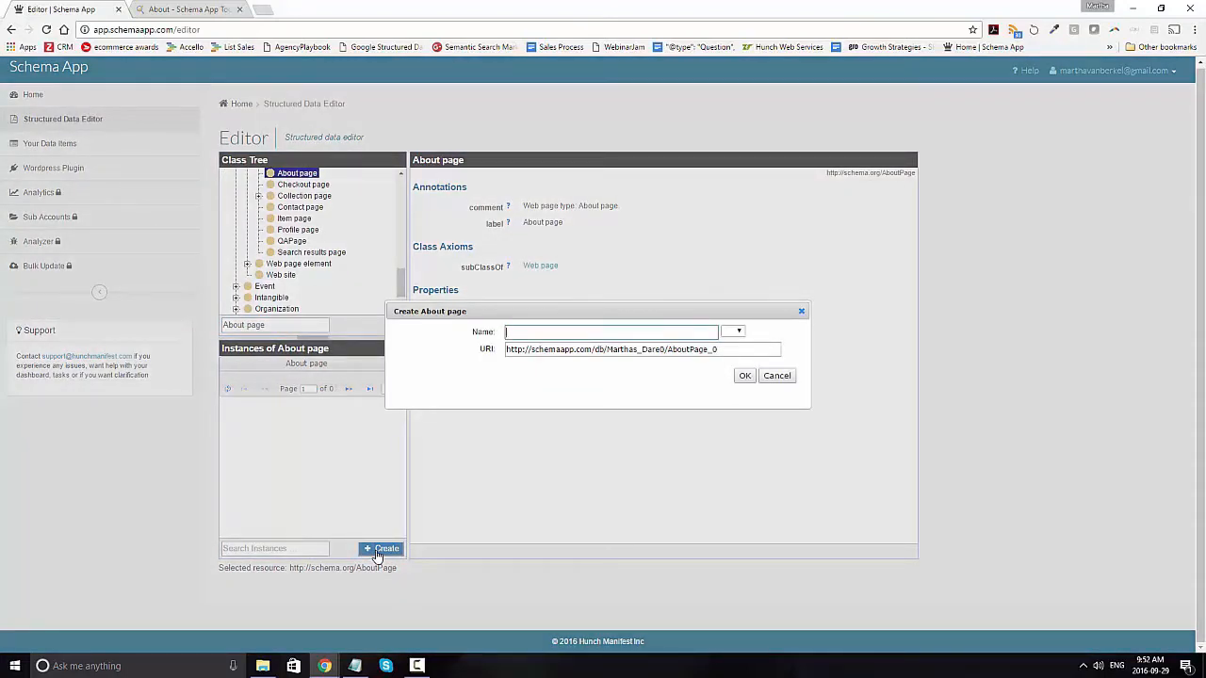
text(Schema App About Page)
drag(720, 349, 504, 348)
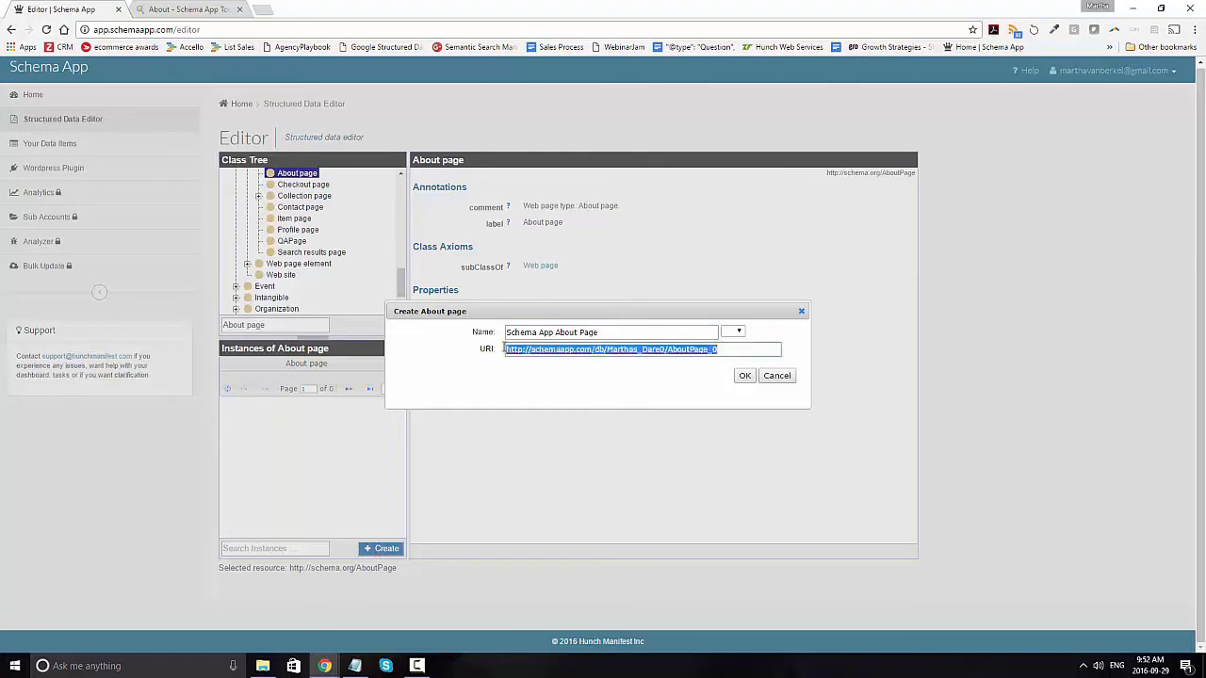
key(BackSpace)
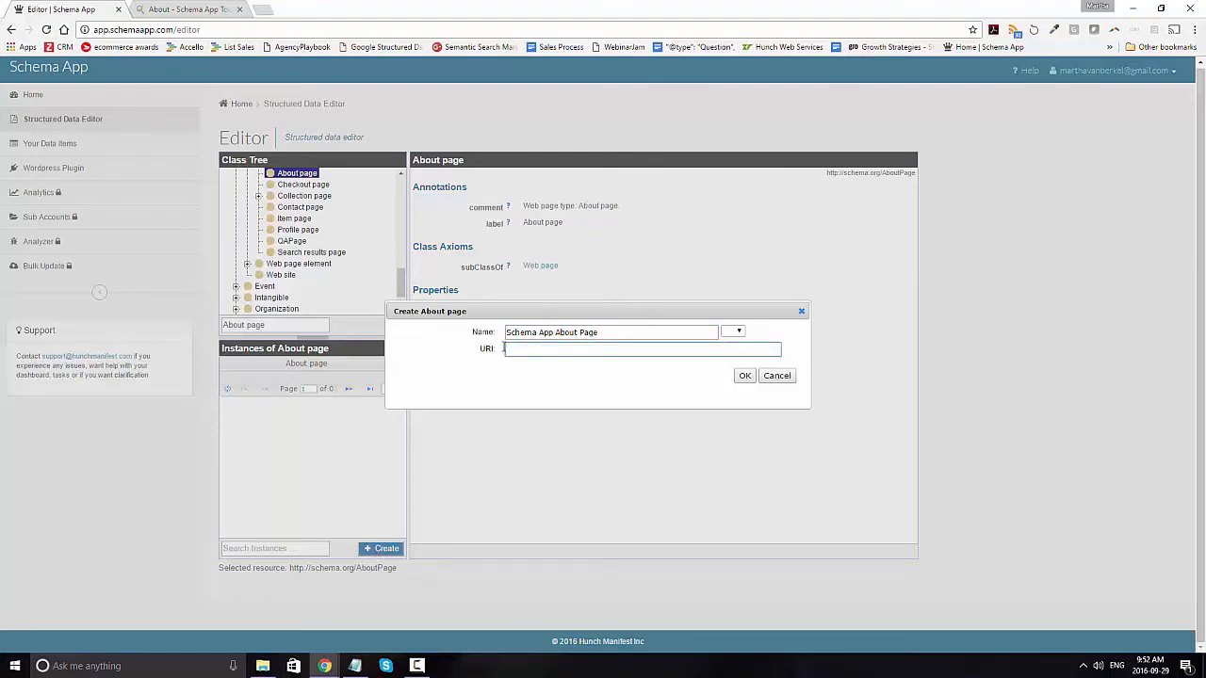
click(193, 8)
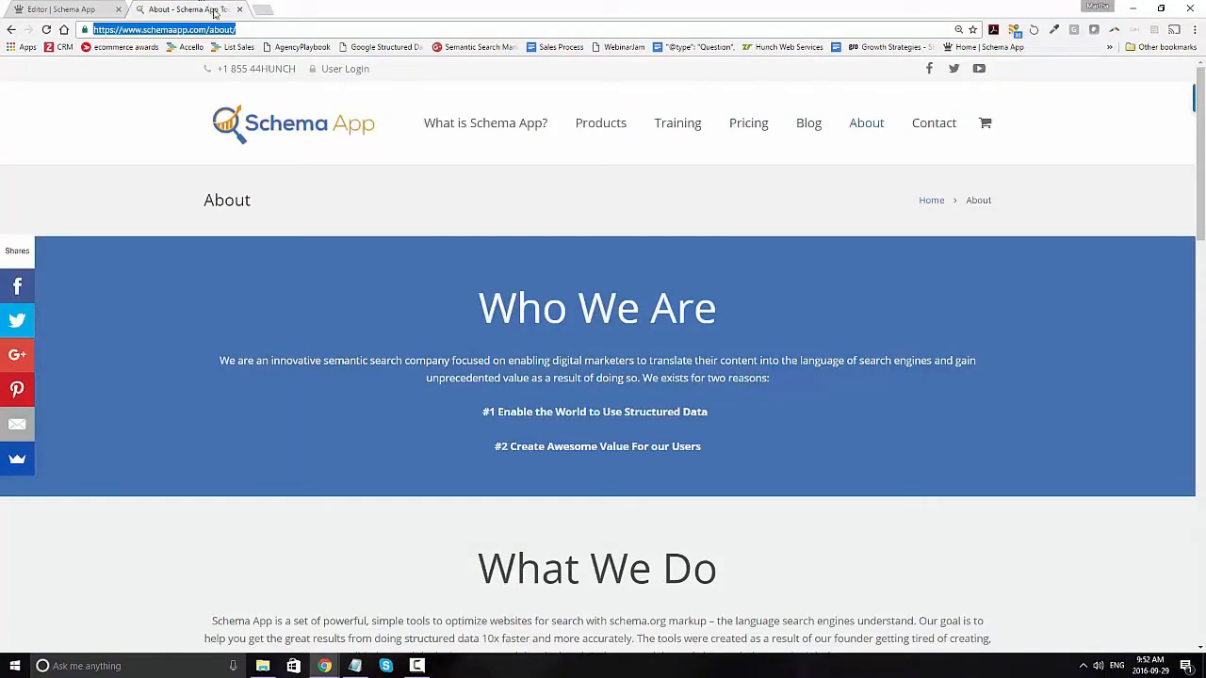
key(ctrl+c)
click(61, 8)
click(563, 354)
key(ctrl+v)
click(744, 376)
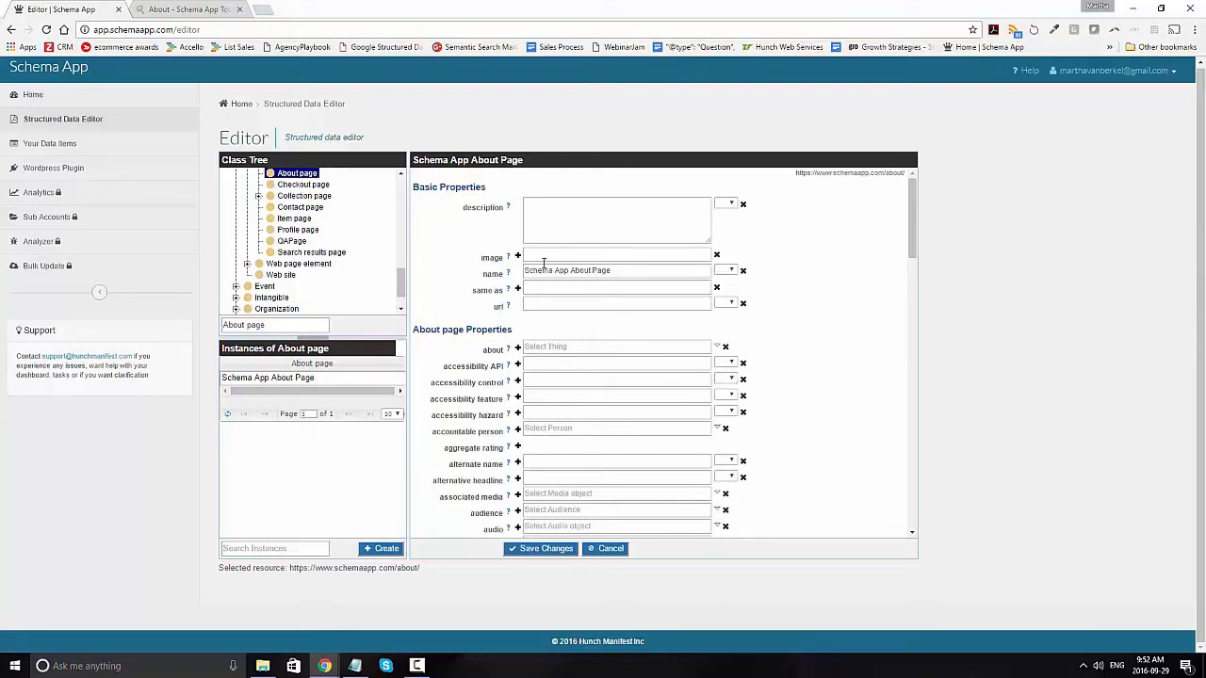
Step: Enter the description "Schema App About page describes what is Schema App." for the About page
mouse_move(496, 207)
click(604, 212)
text(Sc)
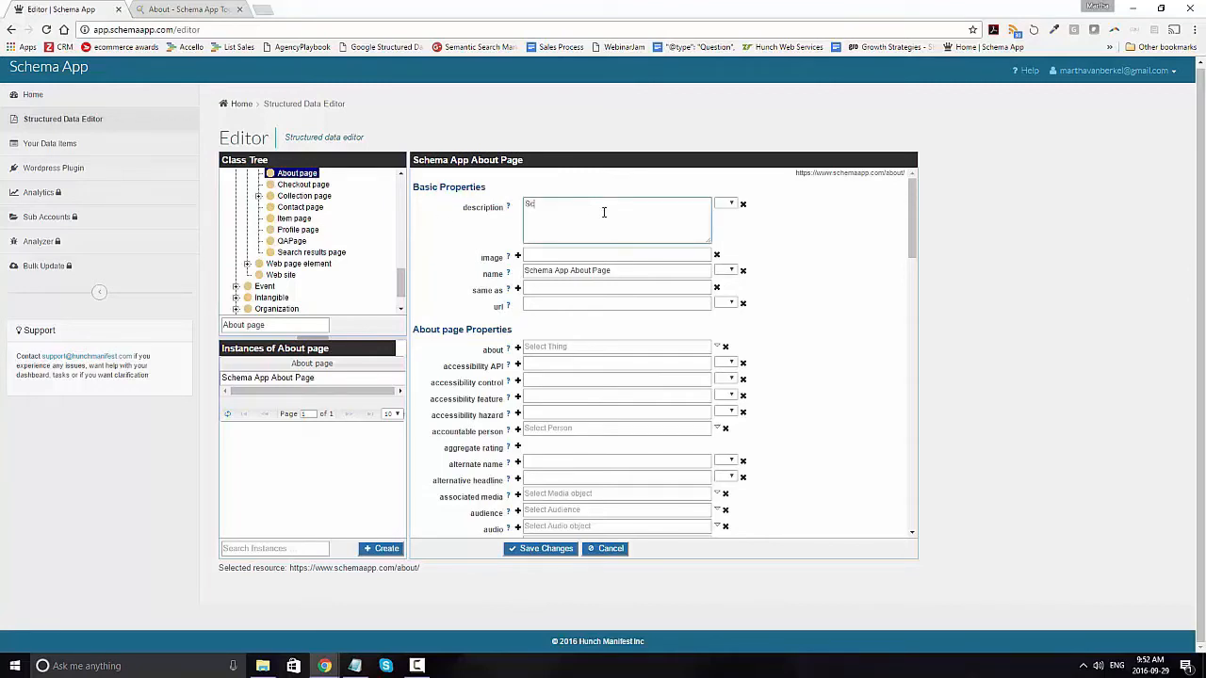
text(hema App About page describes wha i)
key(BackSpace)
key(BackSpace)
text(t is Schema App.)
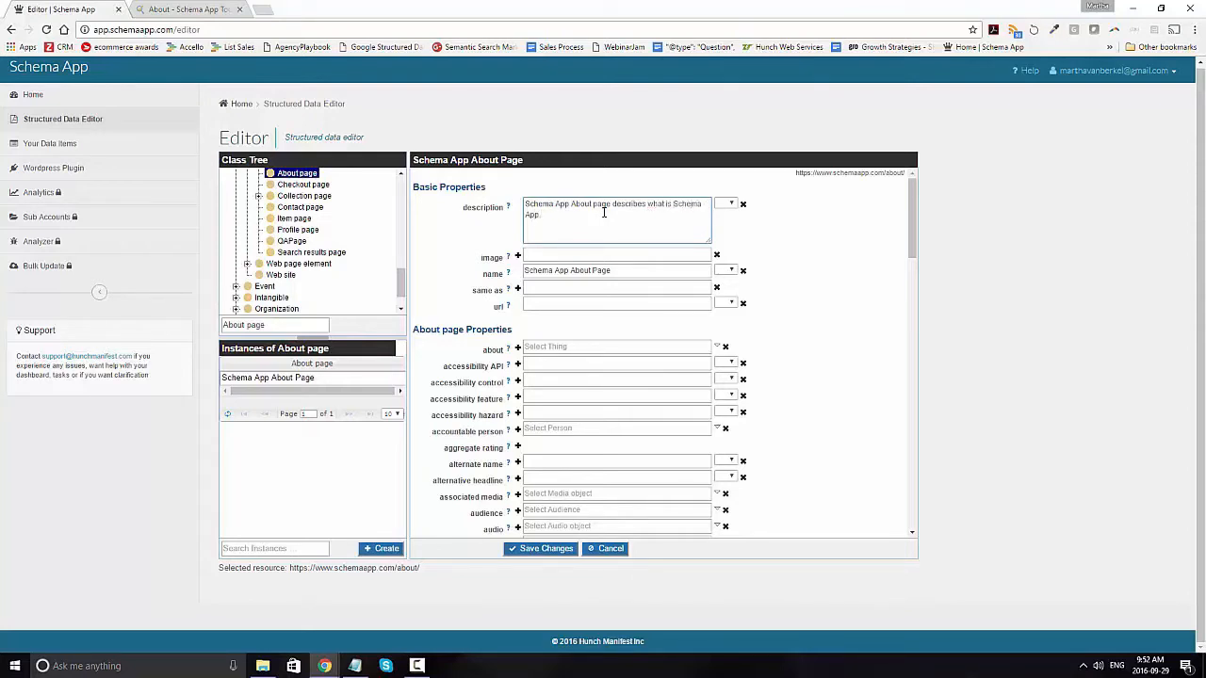
Step: Copy the image address of the Schema App logo from the website's About page into the image property
click(218, 8)
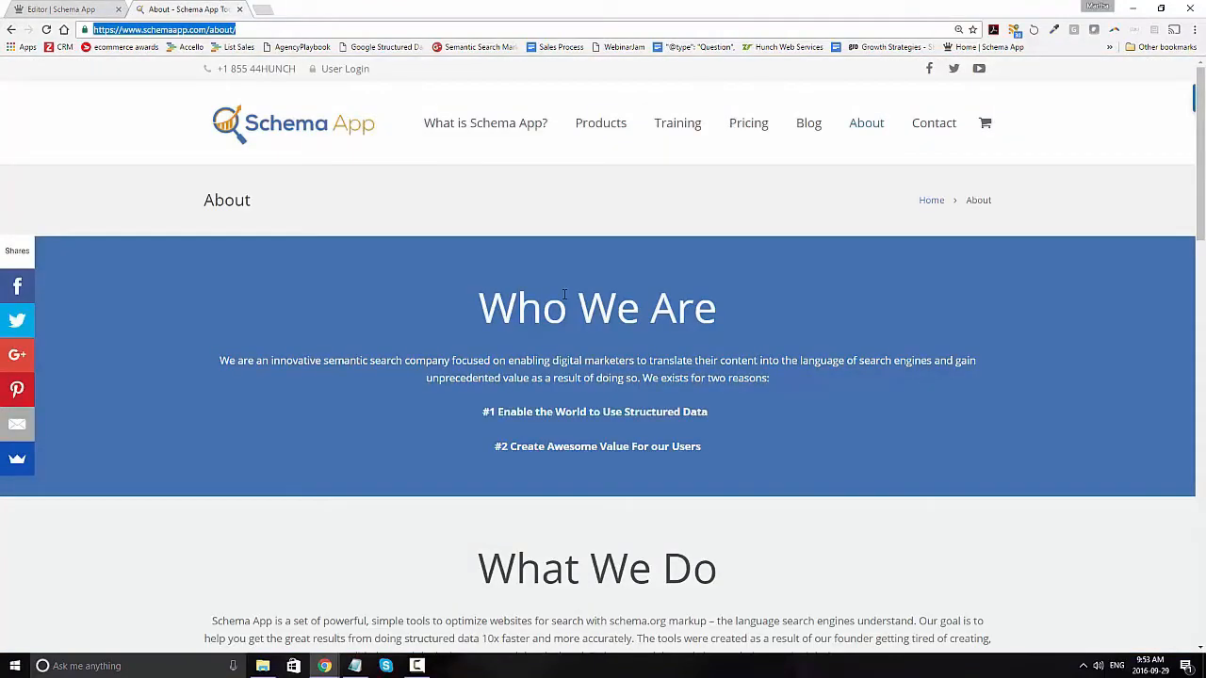
right_click(308, 128)
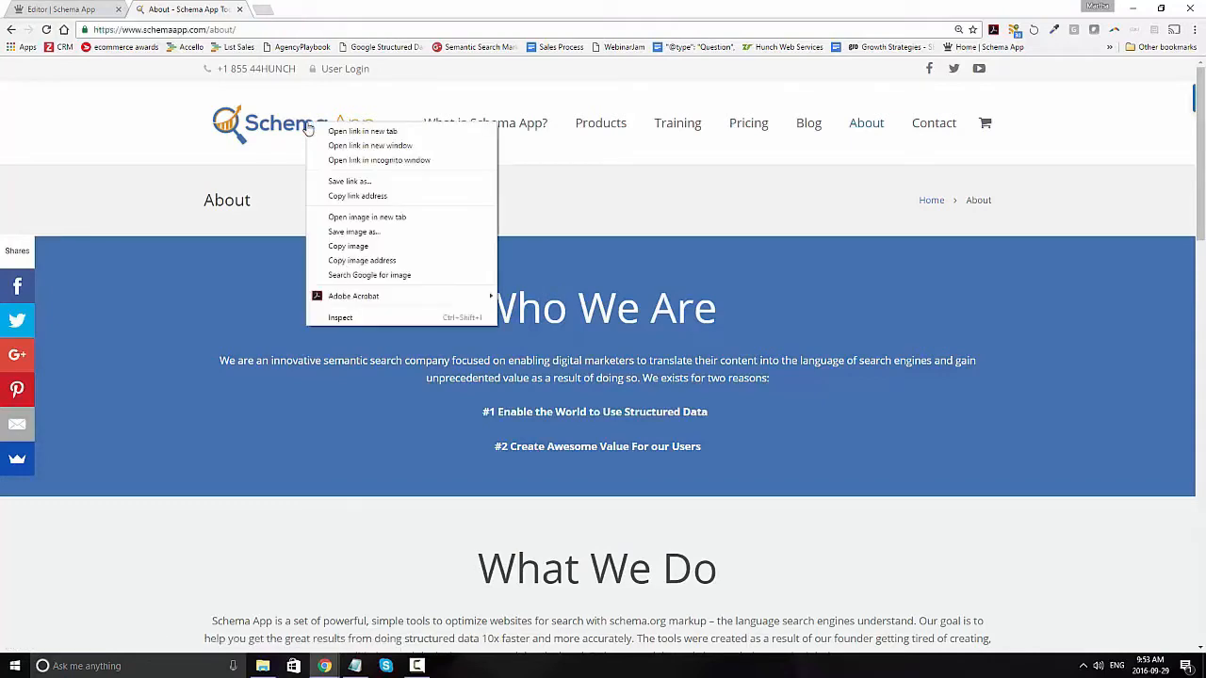
click(361, 260)
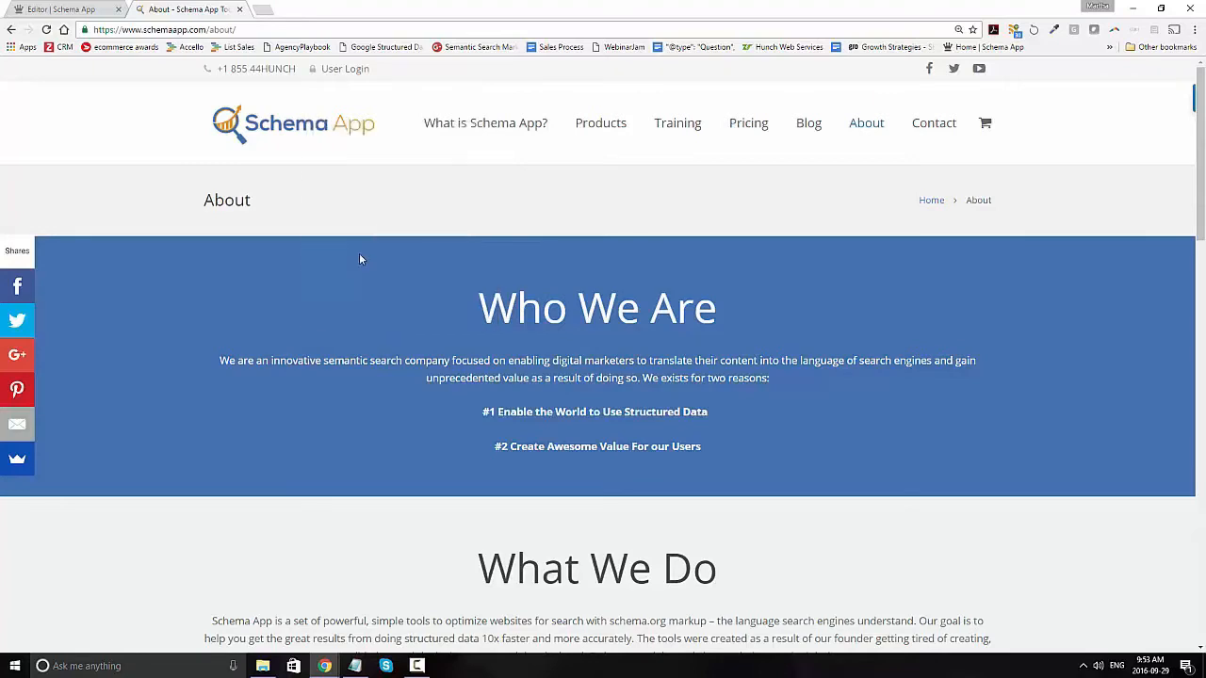
key(ctrl+Tab)
key(ctrl+v)
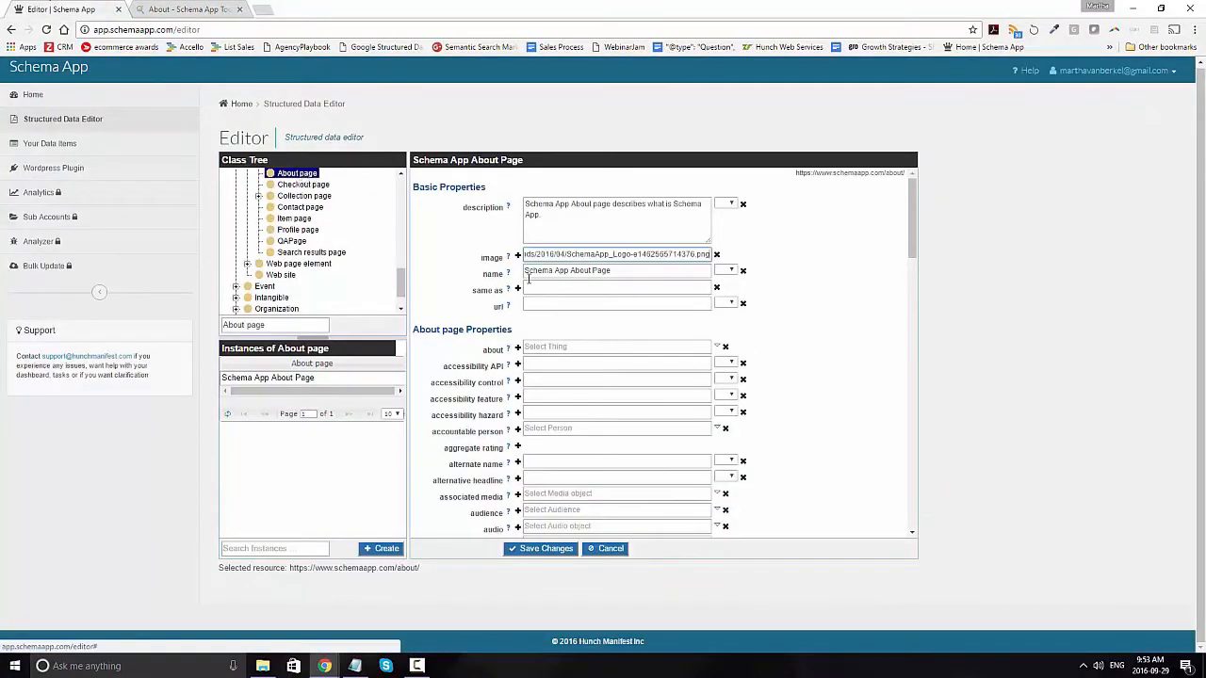
click(551, 290)
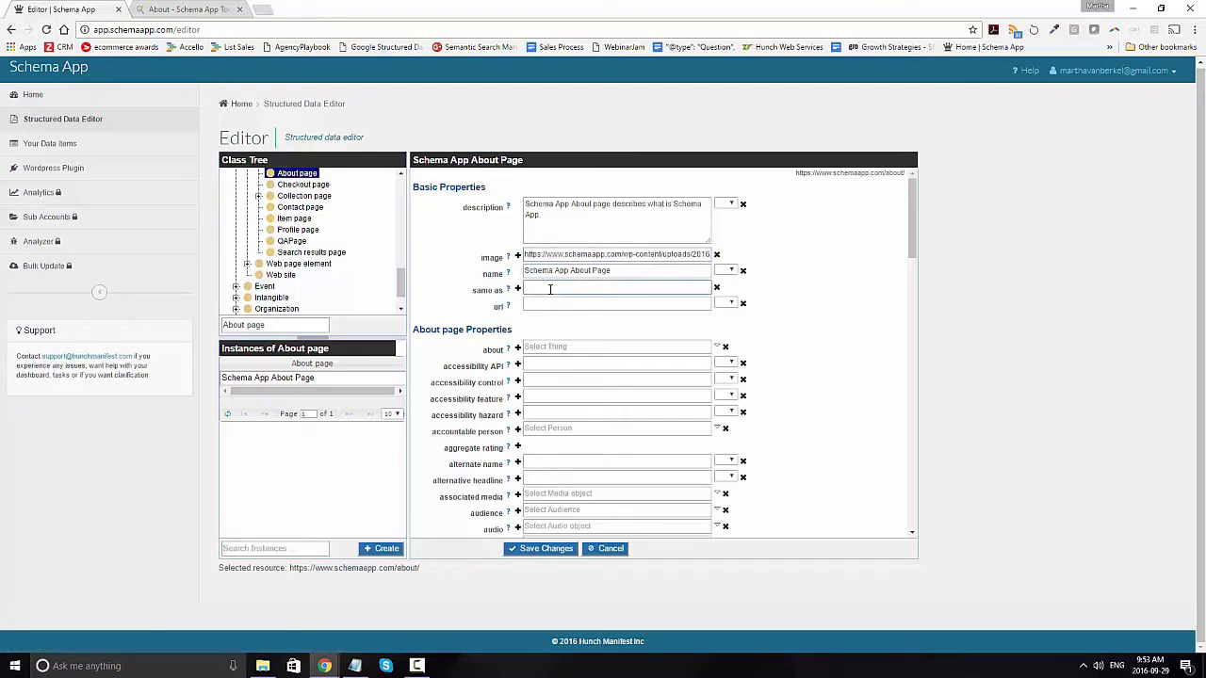
click(199, 10)
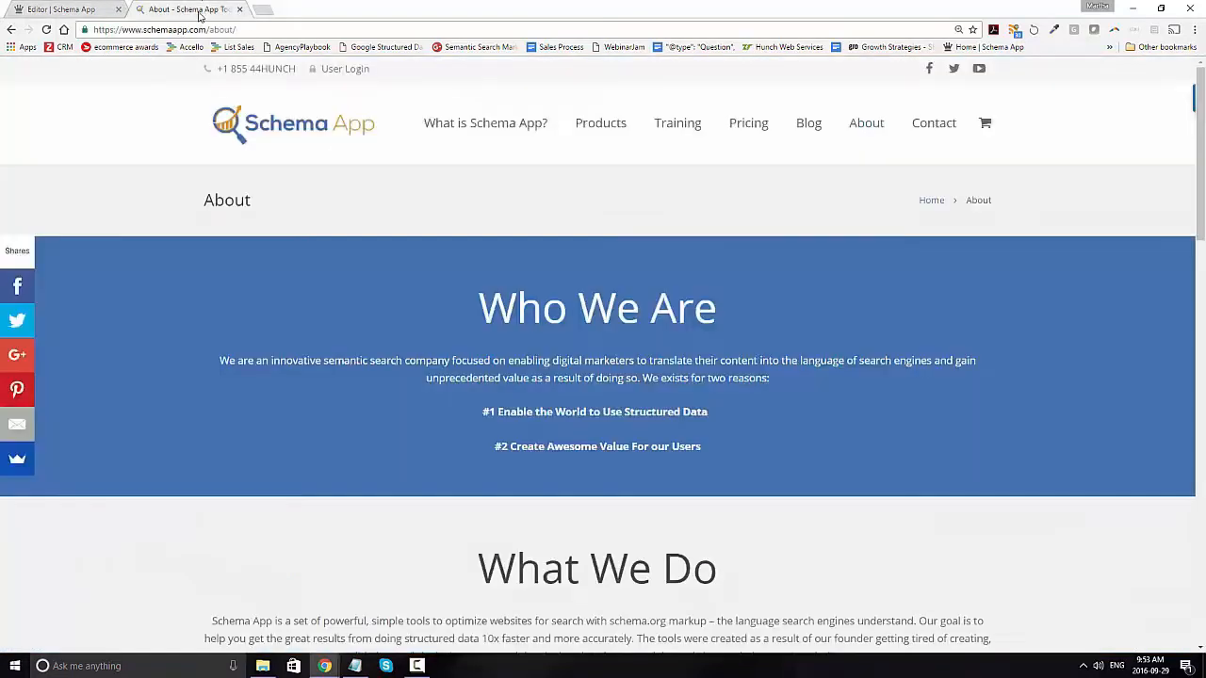
click(188, 29)
key(ctrl+c)
click(59, 9)
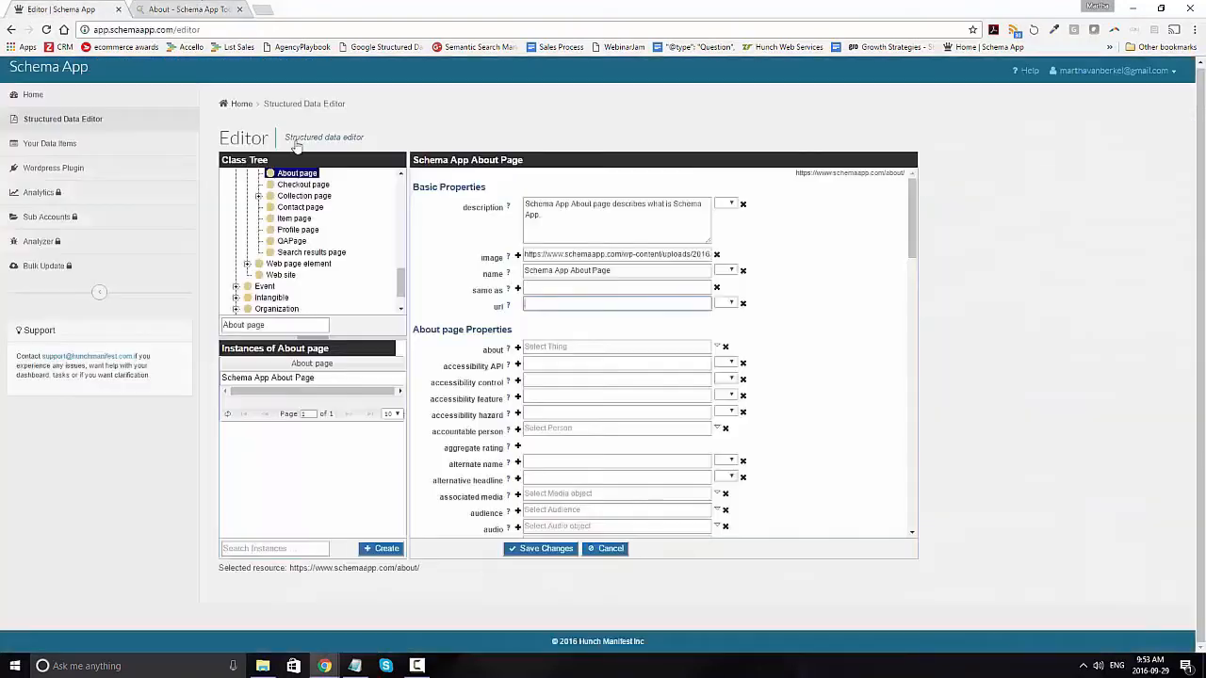
key(ctrl+v)
Step: Set the about property to the existing data item "Schema App"
click(569, 349)
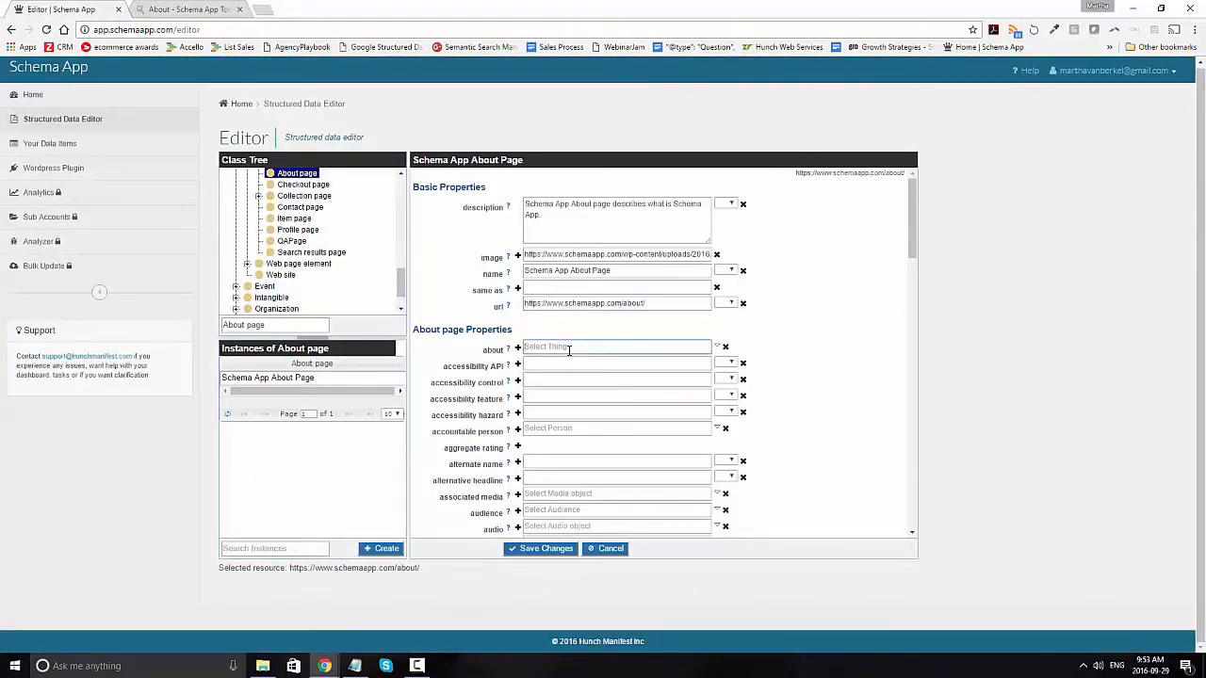
scroll(837, 399, down, 1)
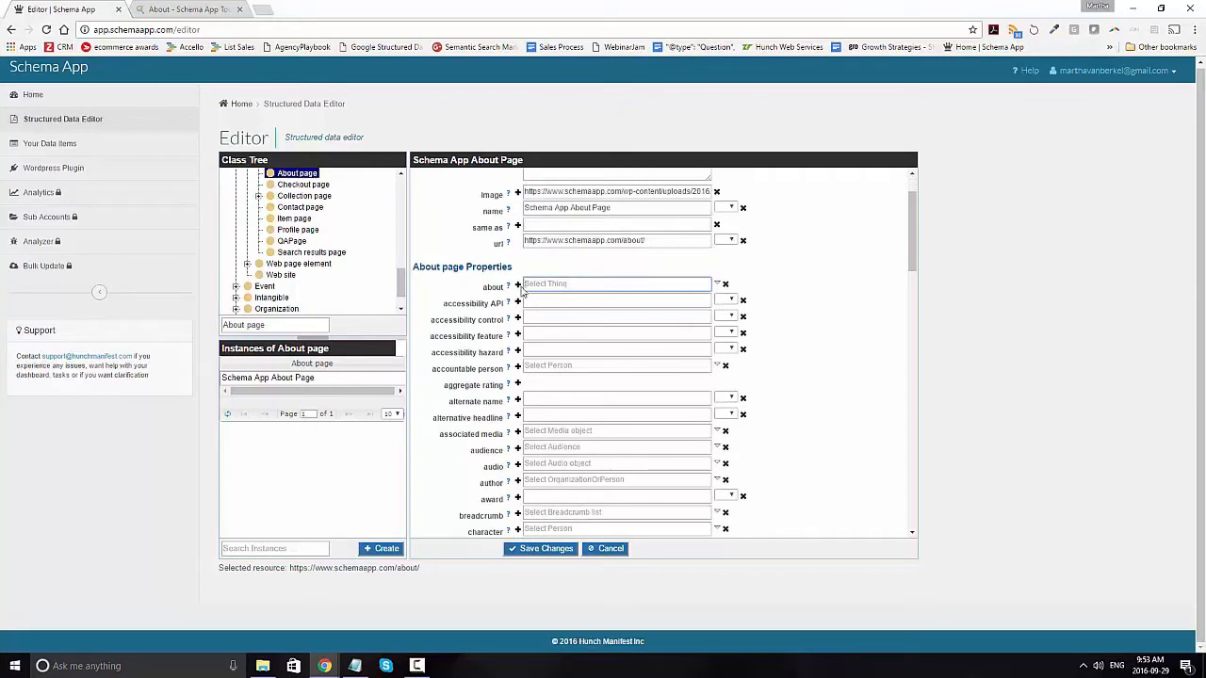
mouse_move(513, 291)
text(Schema)
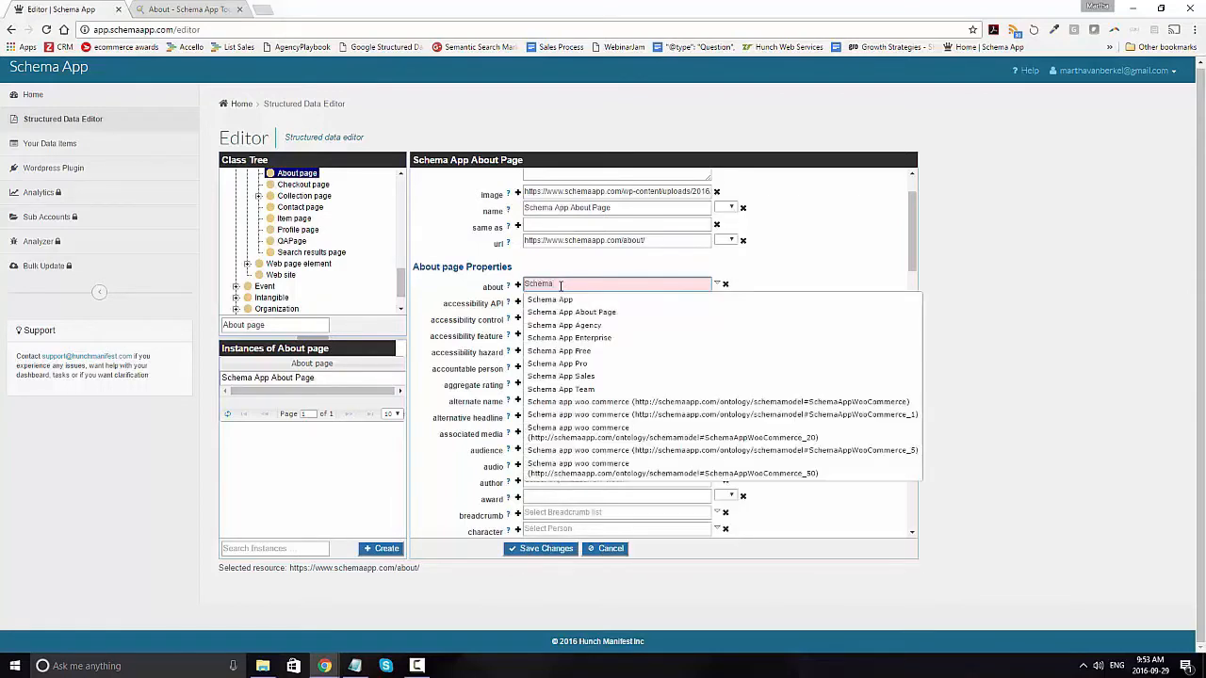
click(563, 300)
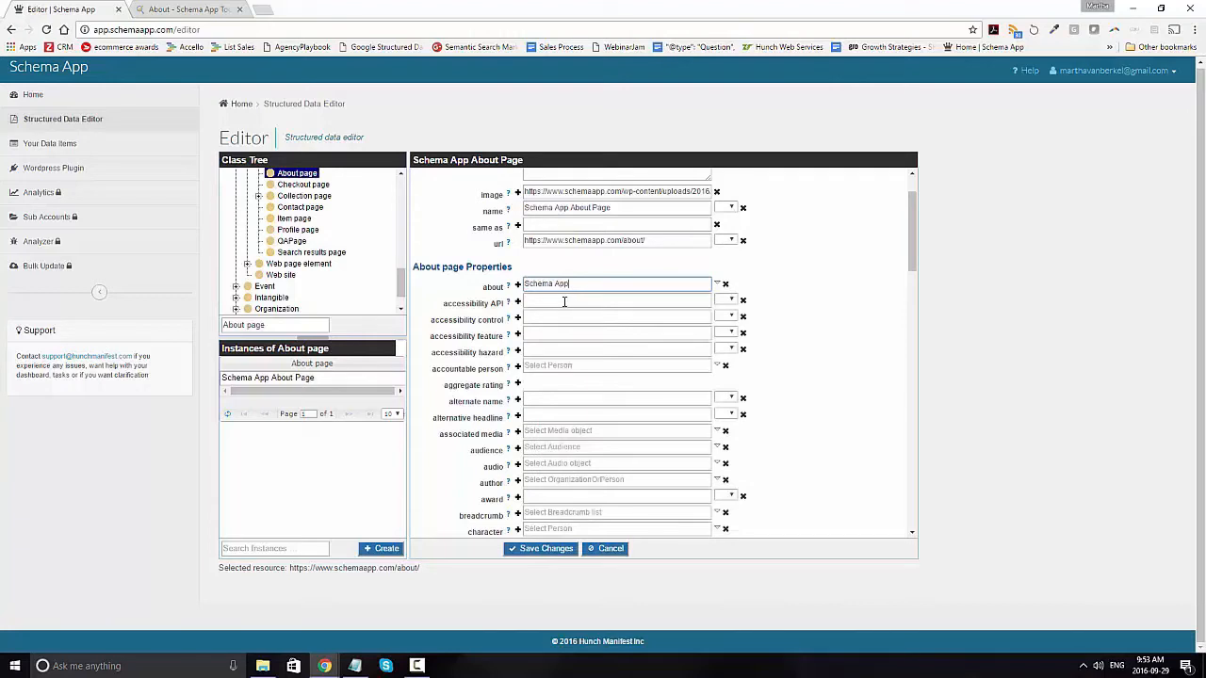
Step: Add a second about value and select the existing data item for the person whose first name is Mark
click(518, 285)
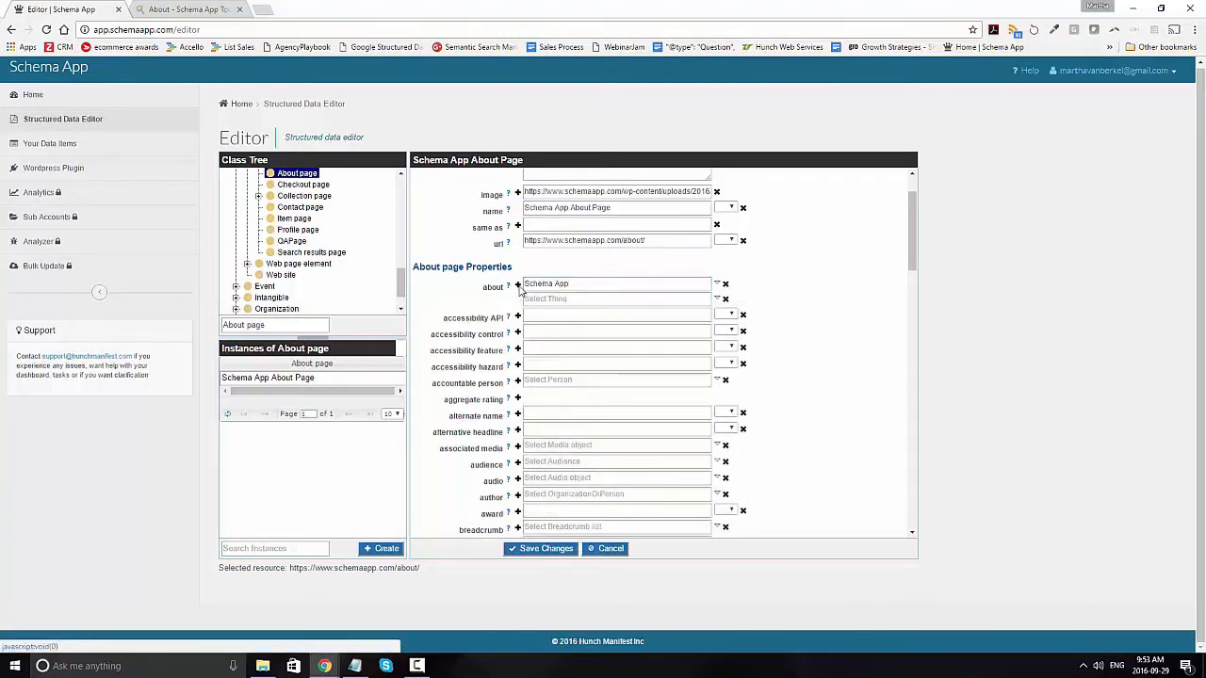
click(542, 296)
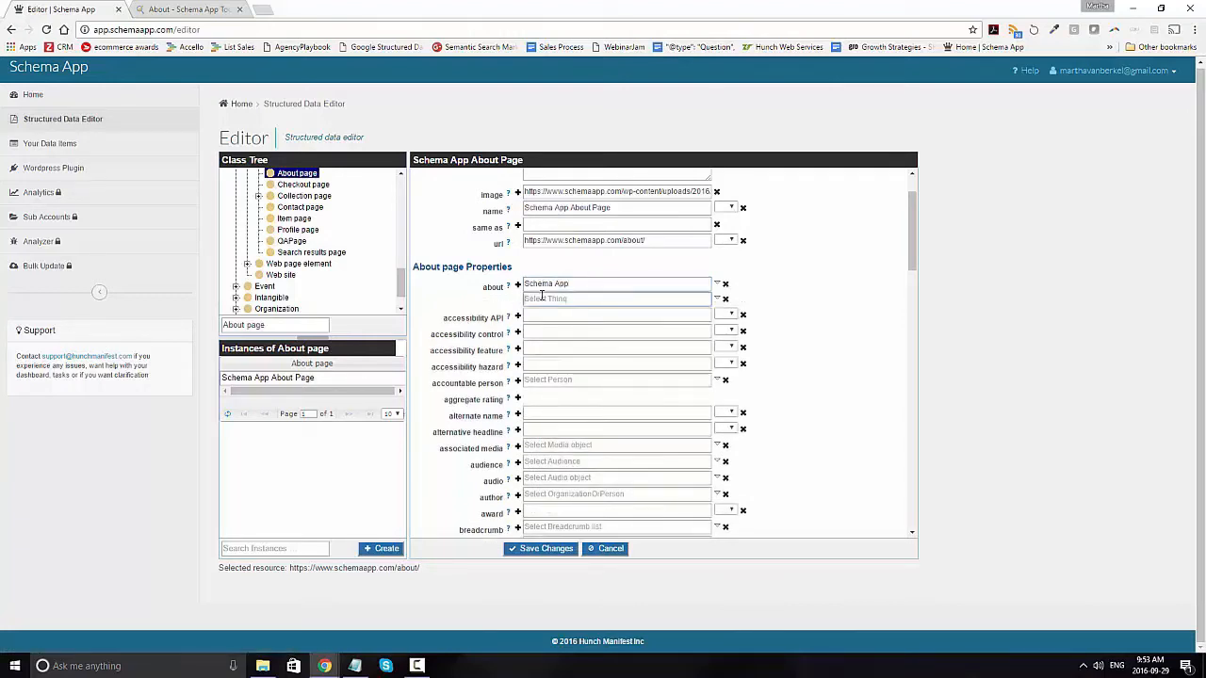
text(Mar)
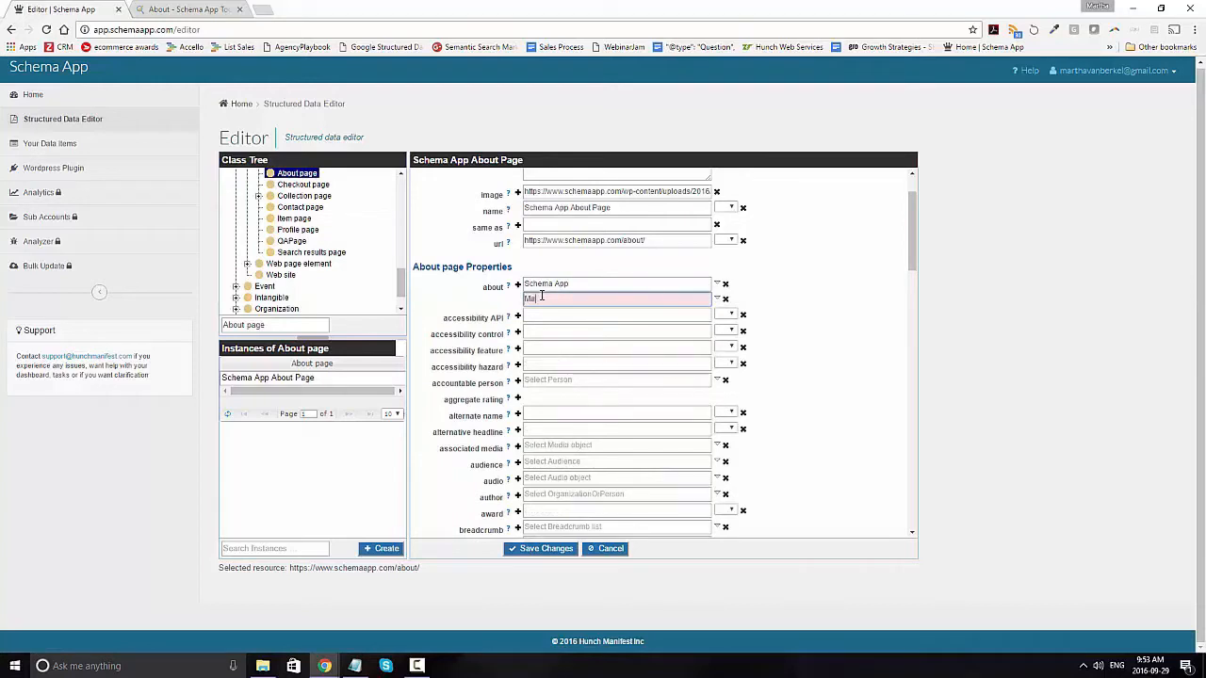
text(tha)
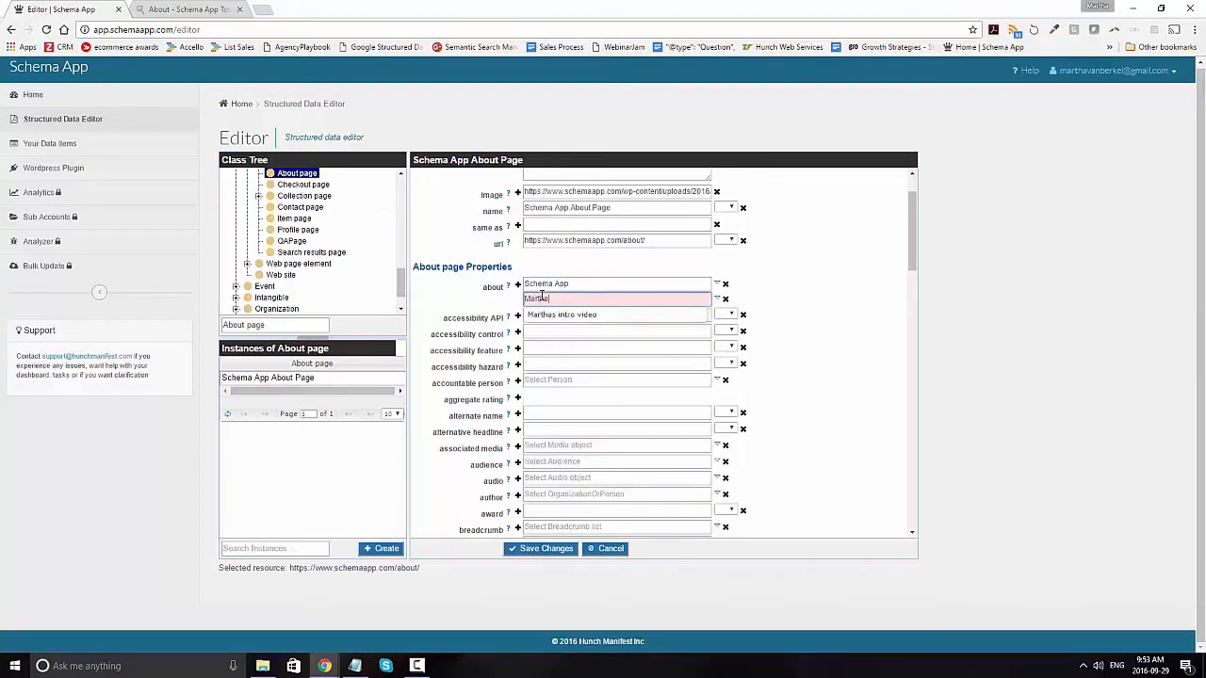
key(BackSpace)
text(k)
click(554, 315)
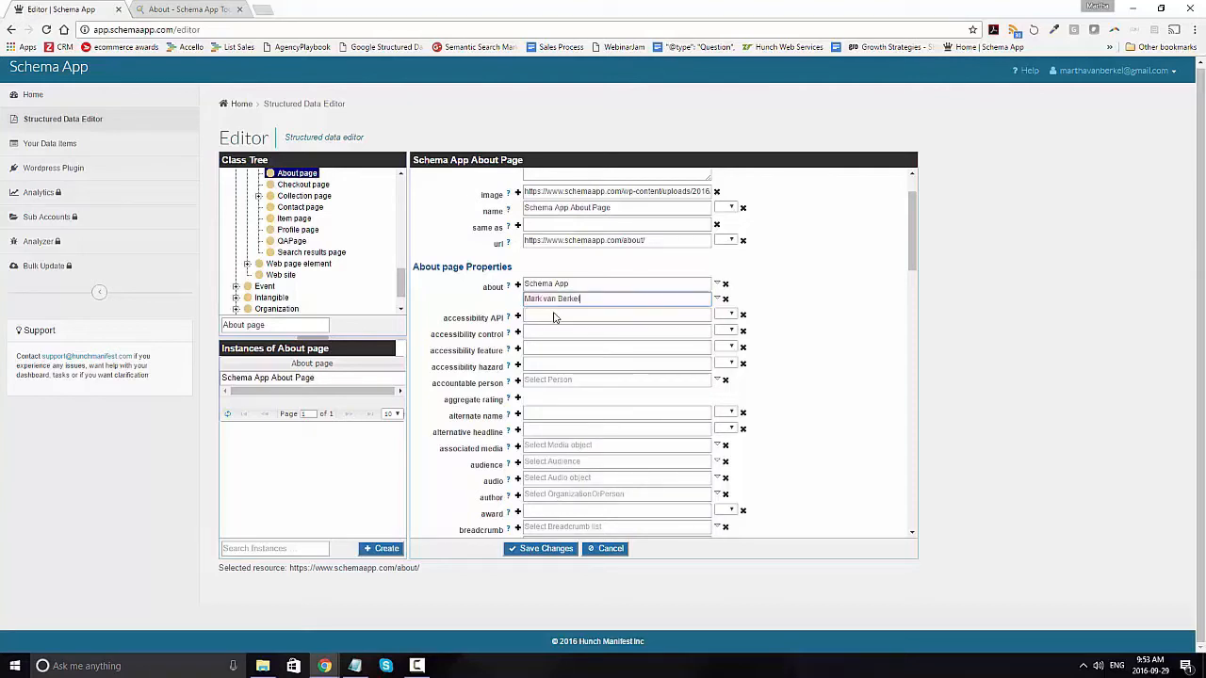
Step: Add a third about value and start a new data item for it, labelled with the other person's full name
click(517, 283)
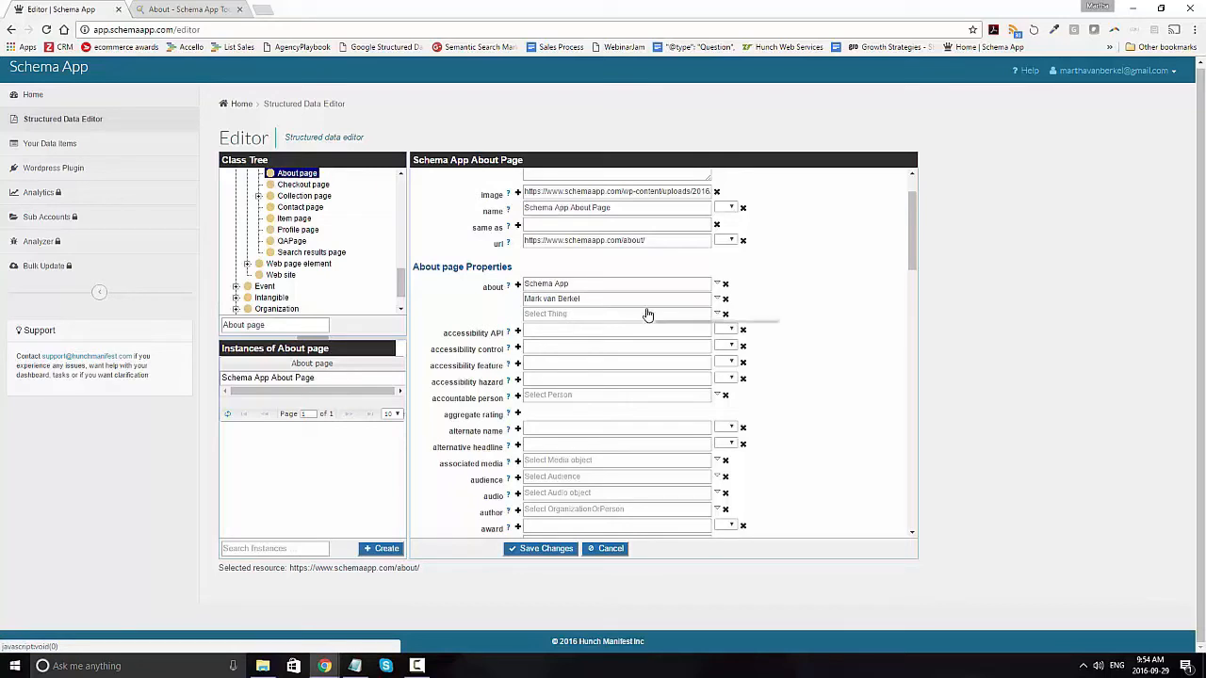
click(718, 314)
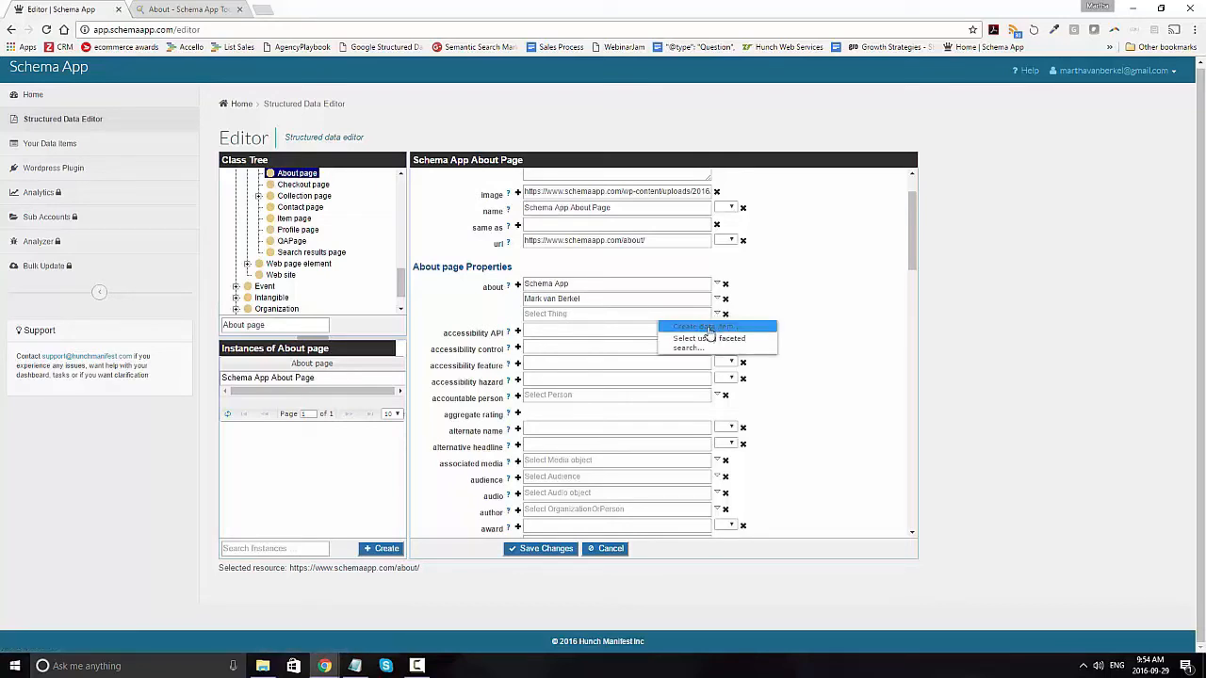
click(709, 329)
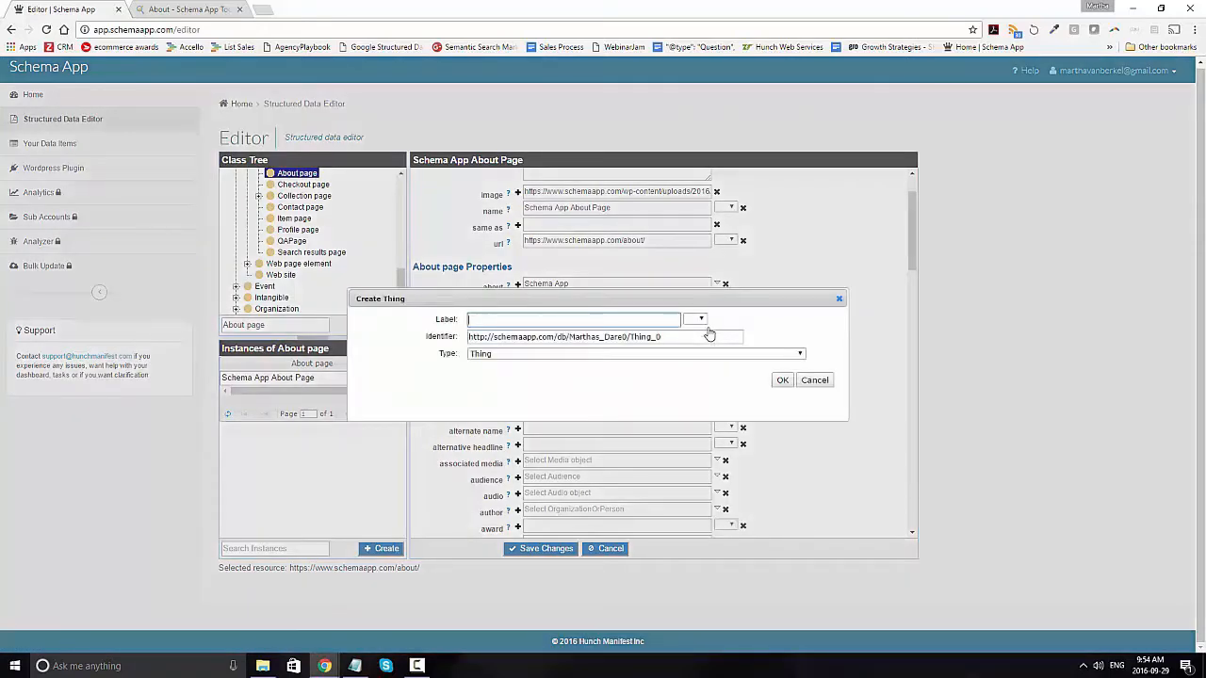
text(Martha van Berkel)
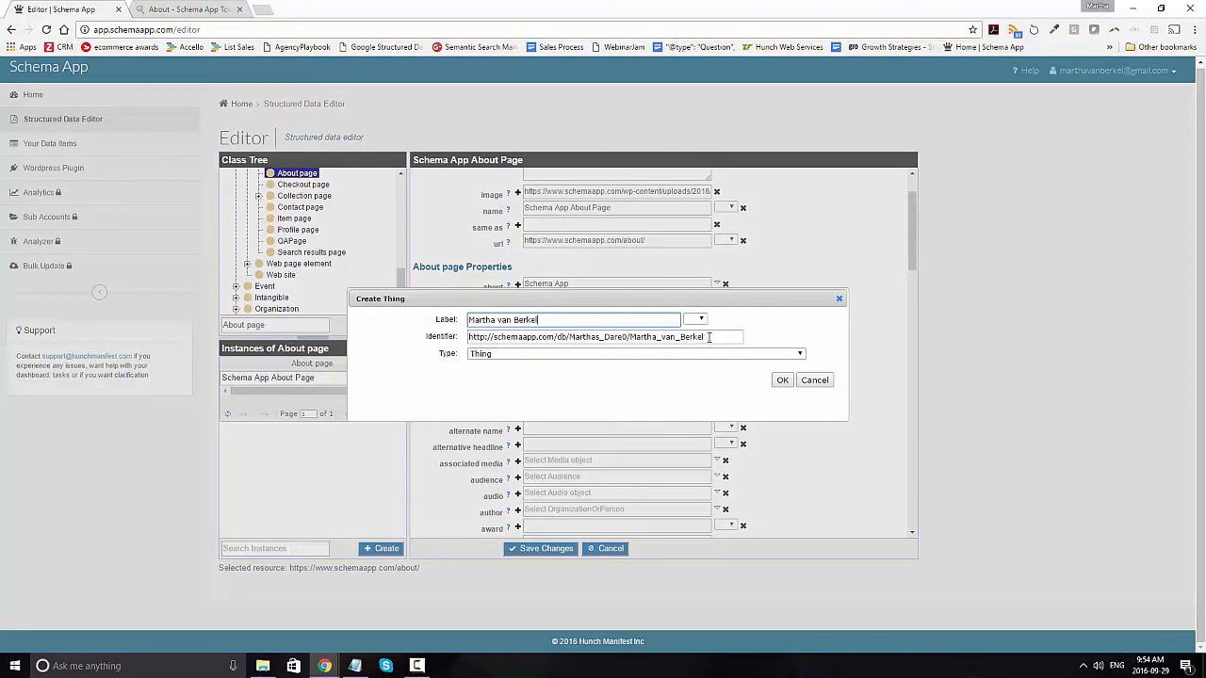
click(188, 10)
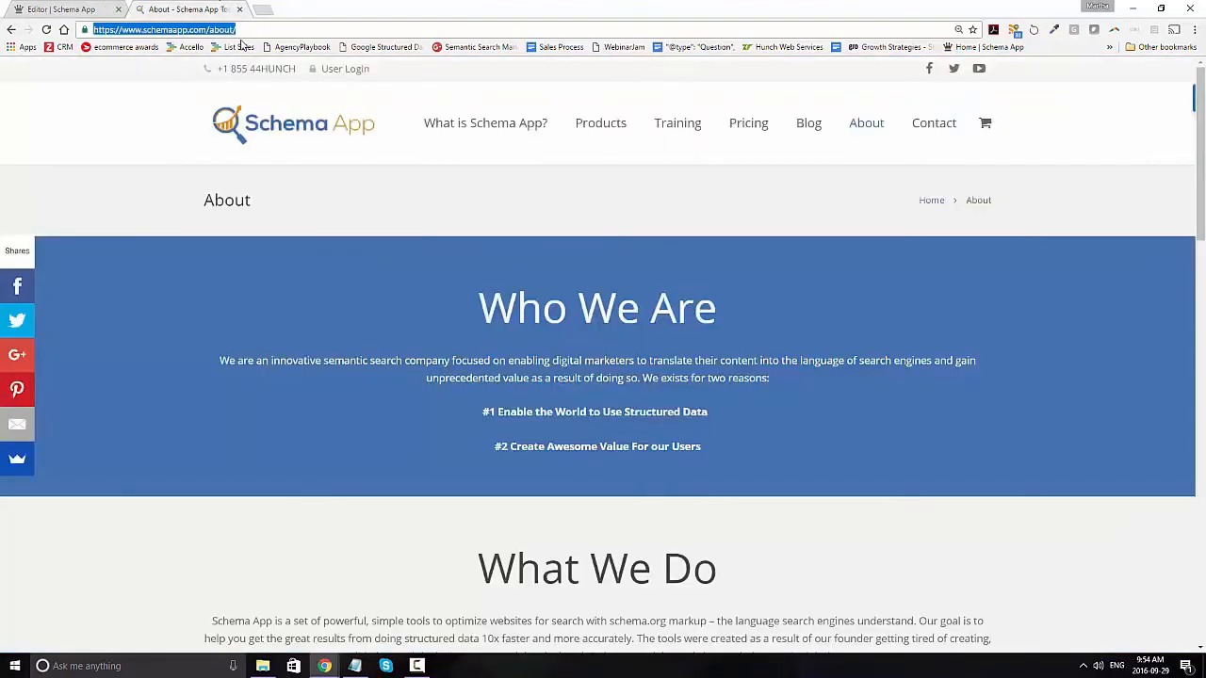
click(61, 10)
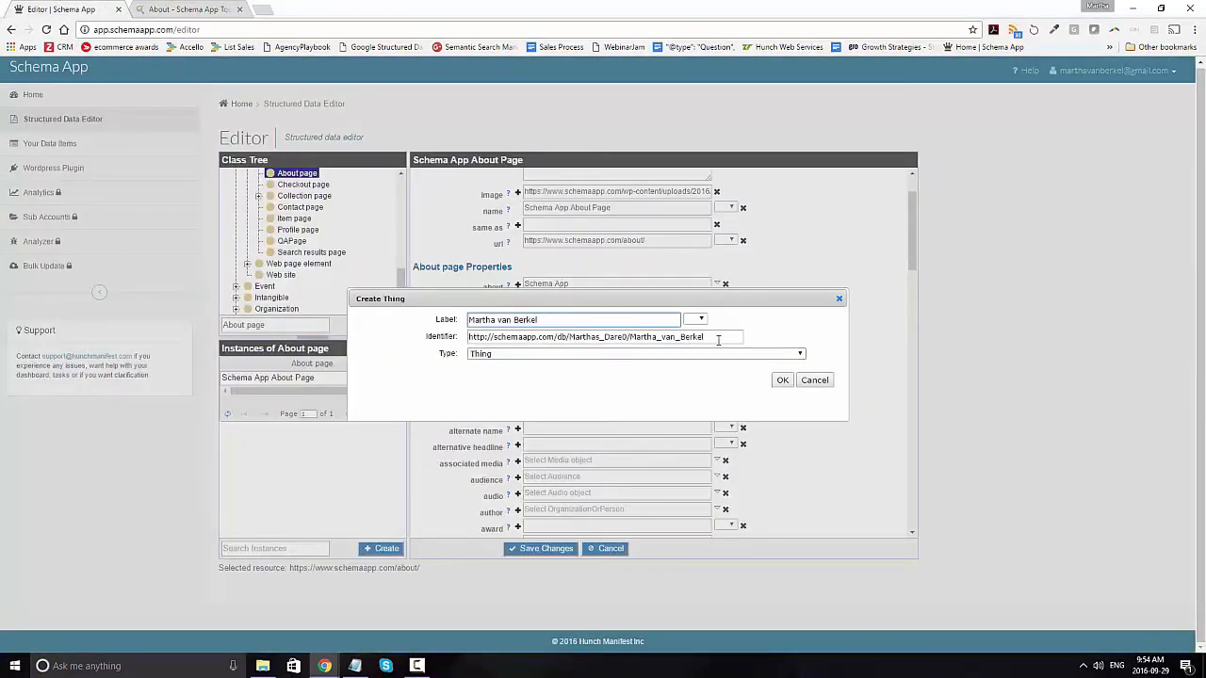
drag(719, 336, 398, 333)
key(ctrl+v)
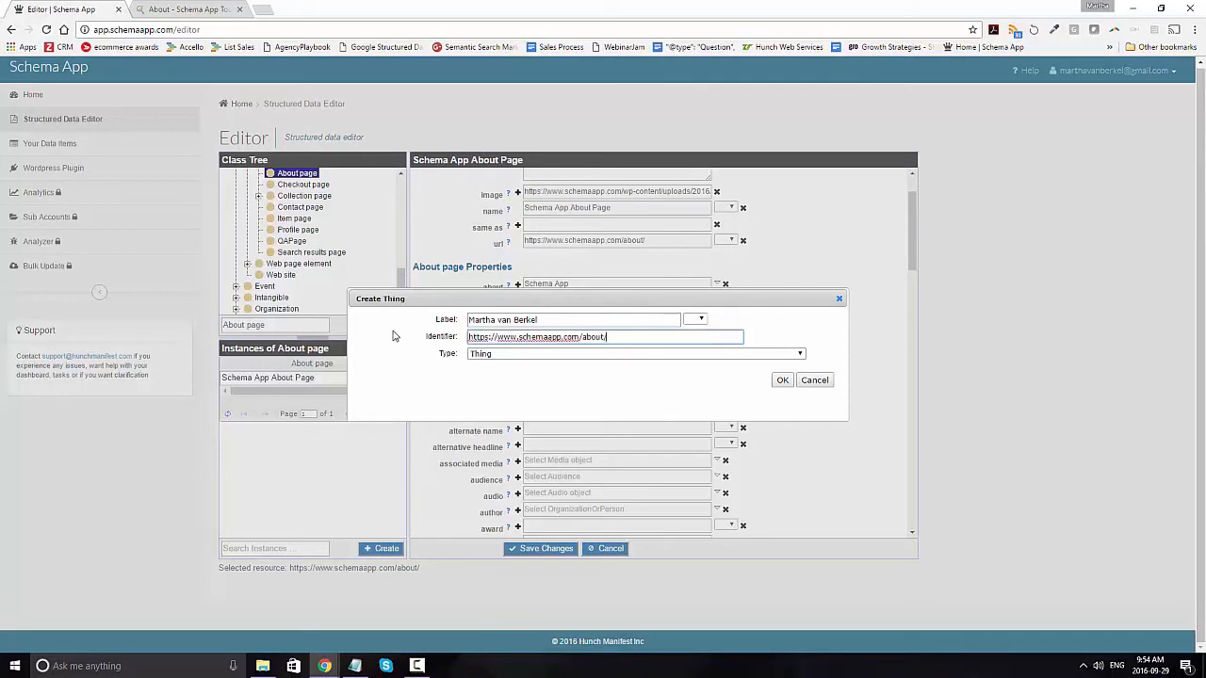
text(#marthavanberkel)
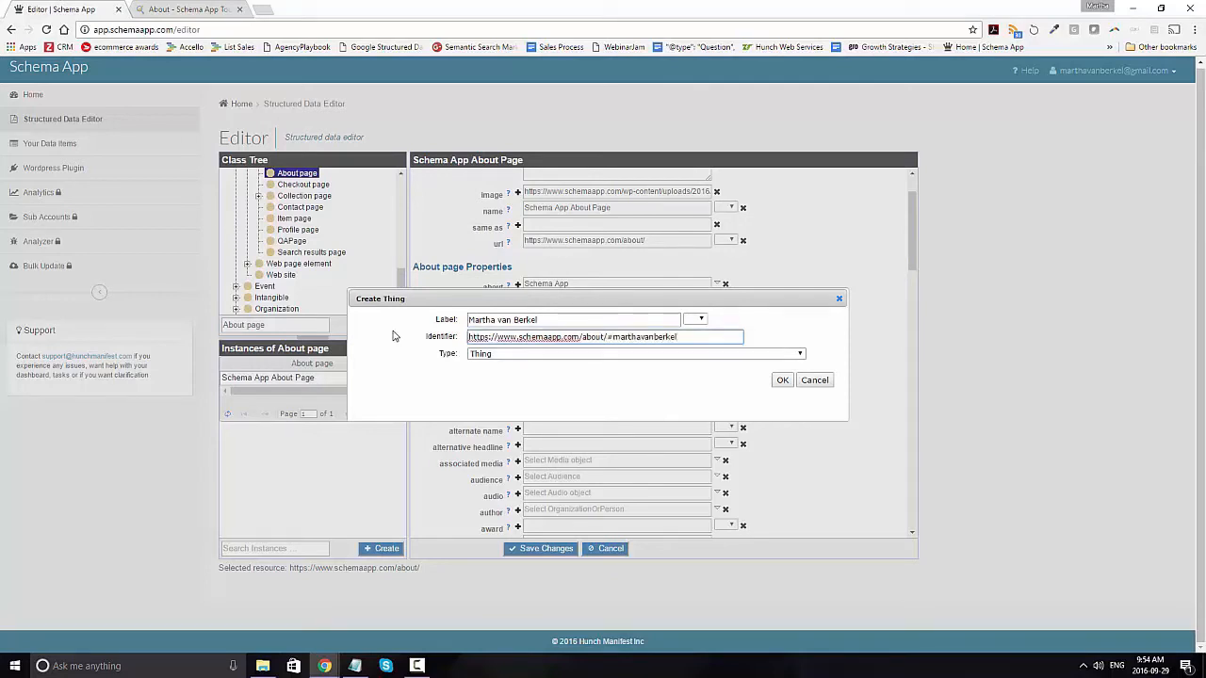
Step: Set the new item's type to Person and create it as the third about value
click(607, 337)
drag(614, 336, 696, 344)
click(582, 354)
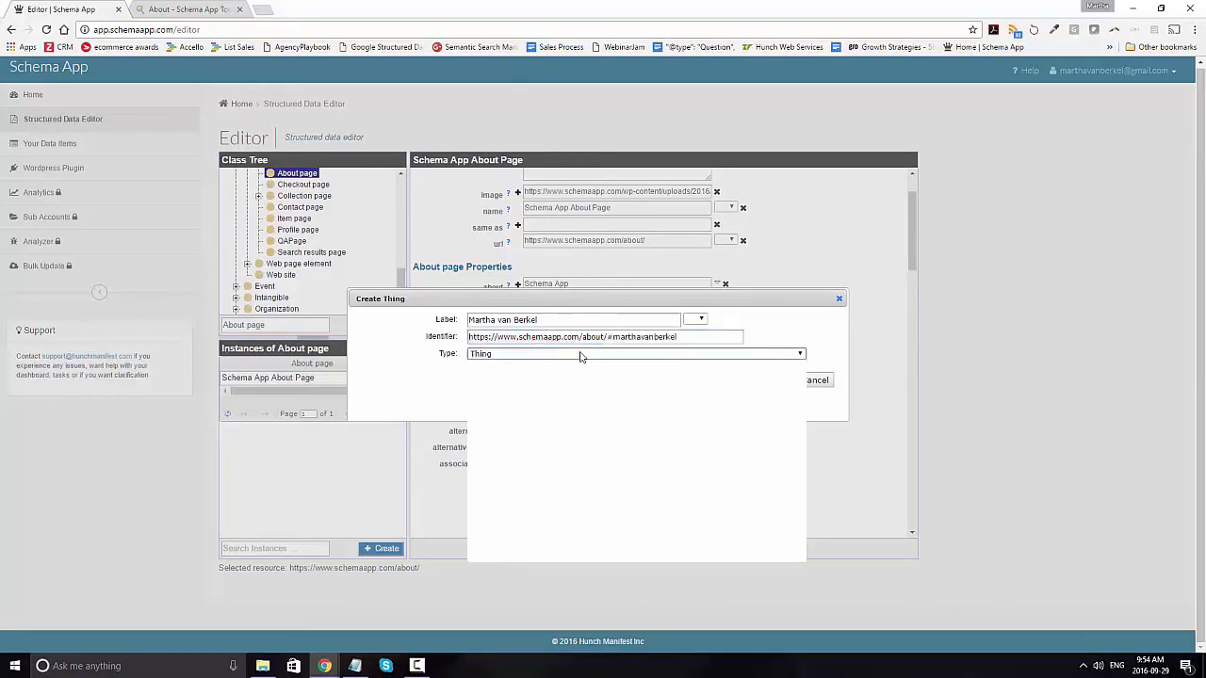
text(person)
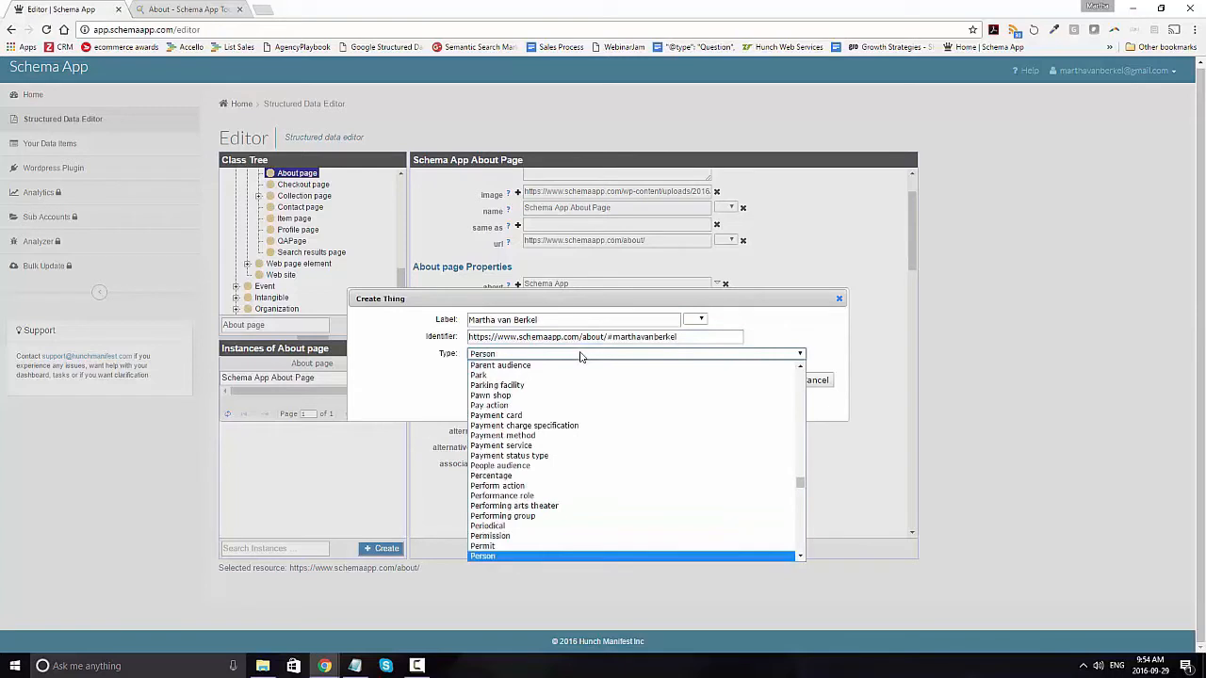
click(510, 558)
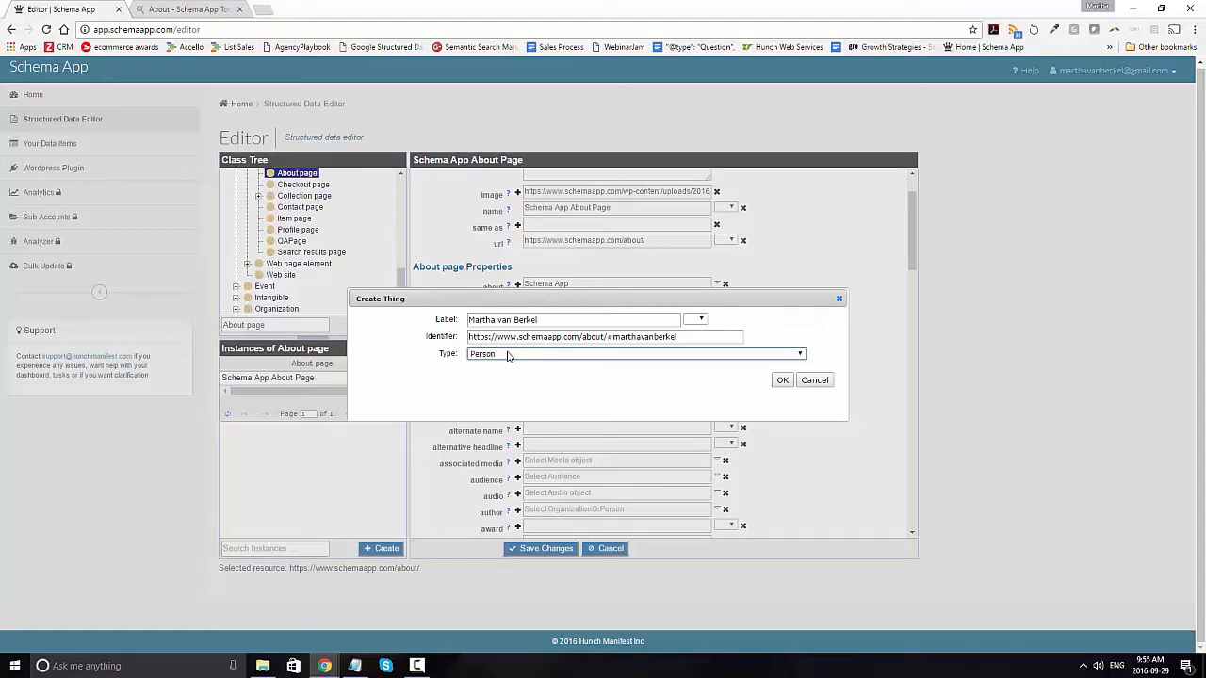
click(782, 381)
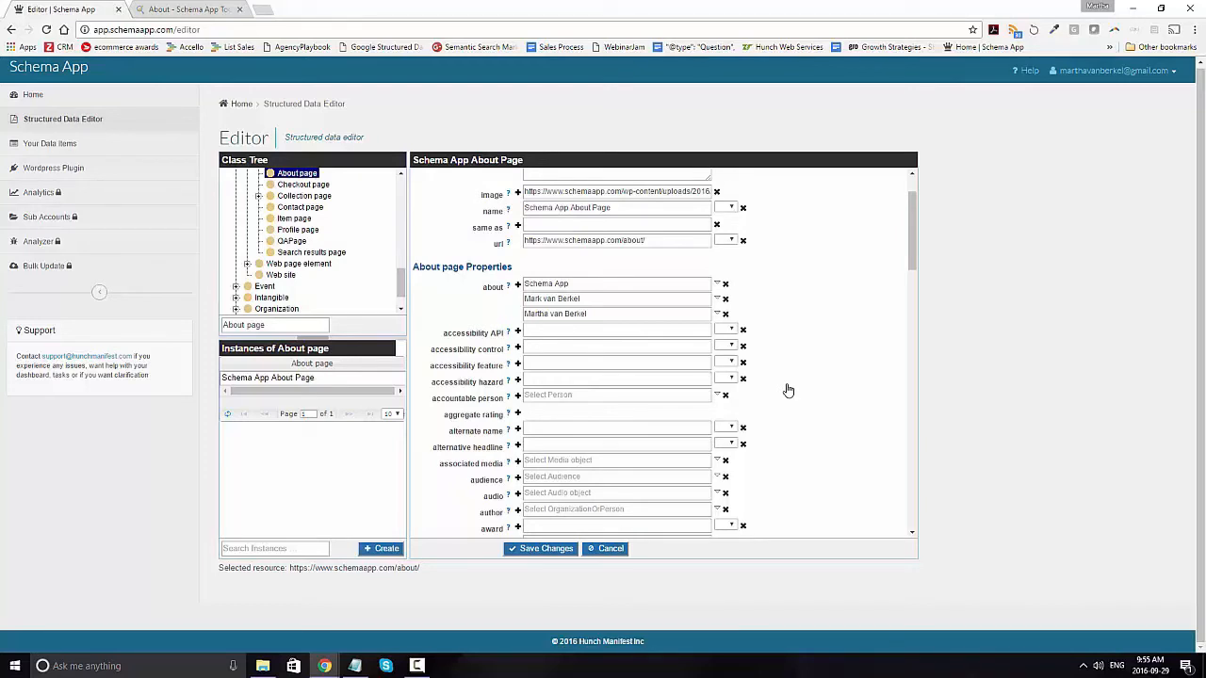
Step: Create a new Video object for the video property, named with the presenter's first name in possessive form plus "rapping Video", keeping the default URI
scroll(789, 390, down, 1)
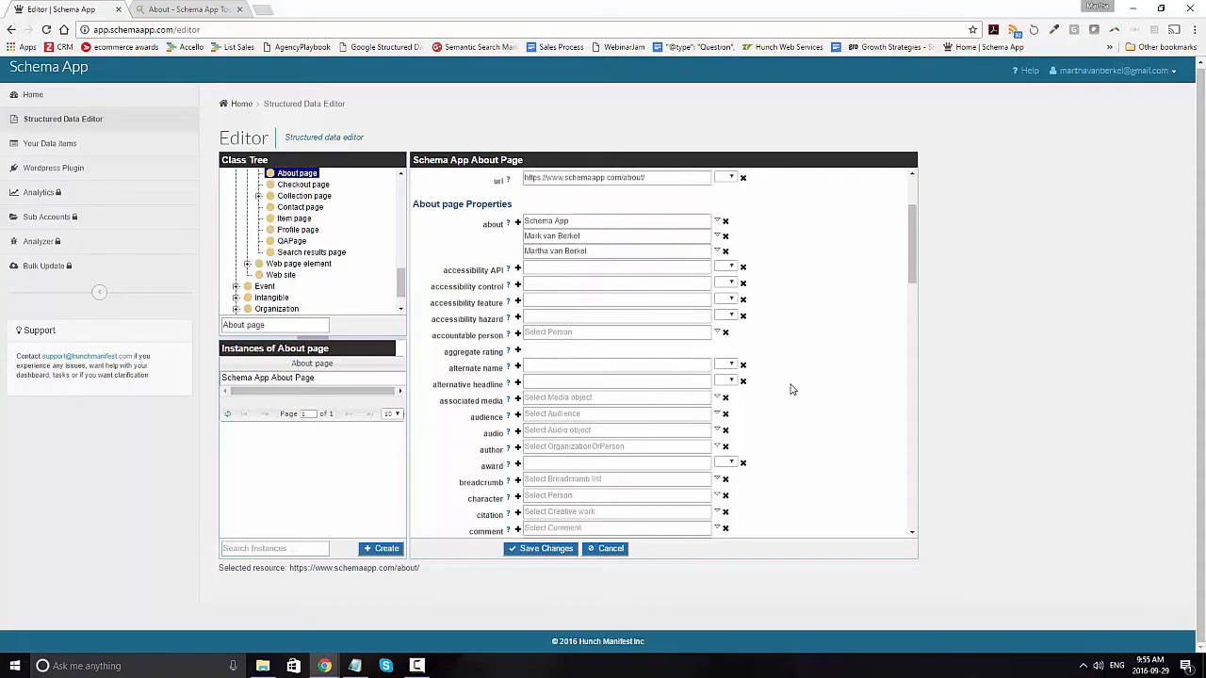
mouse_move(510, 405)
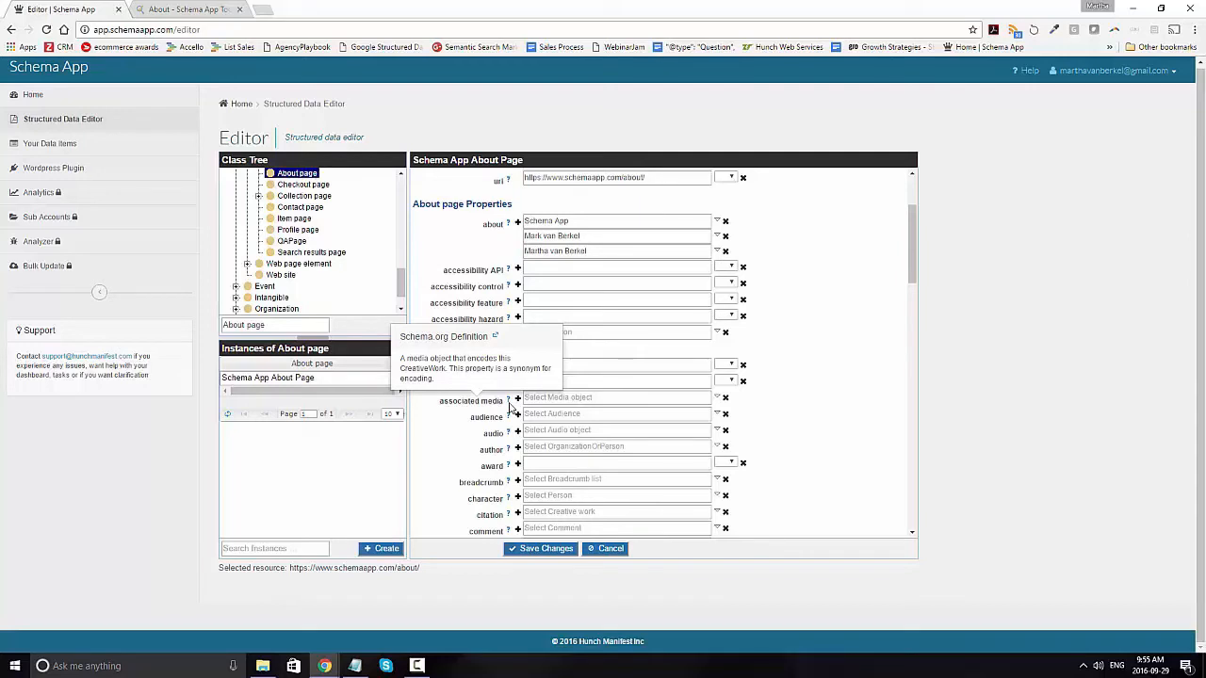
click(533, 401)
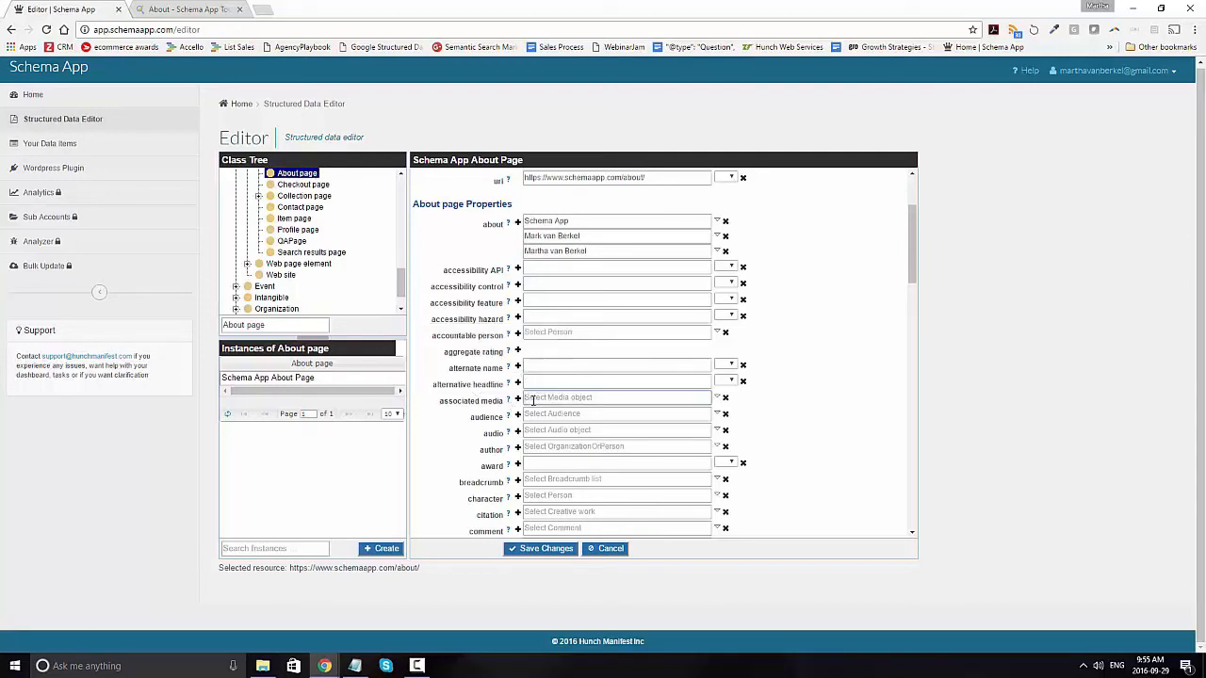
scroll(916, 282, down, 3)
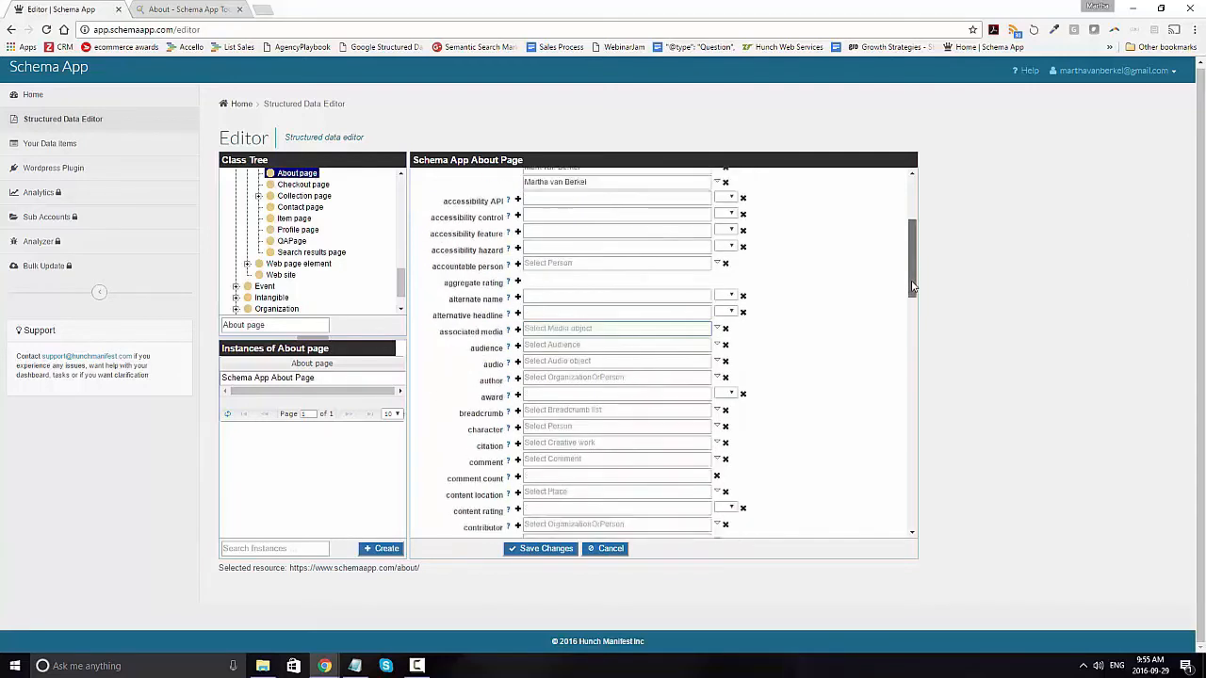
drag(912, 327, 911, 519)
mouse_move(507, 504)
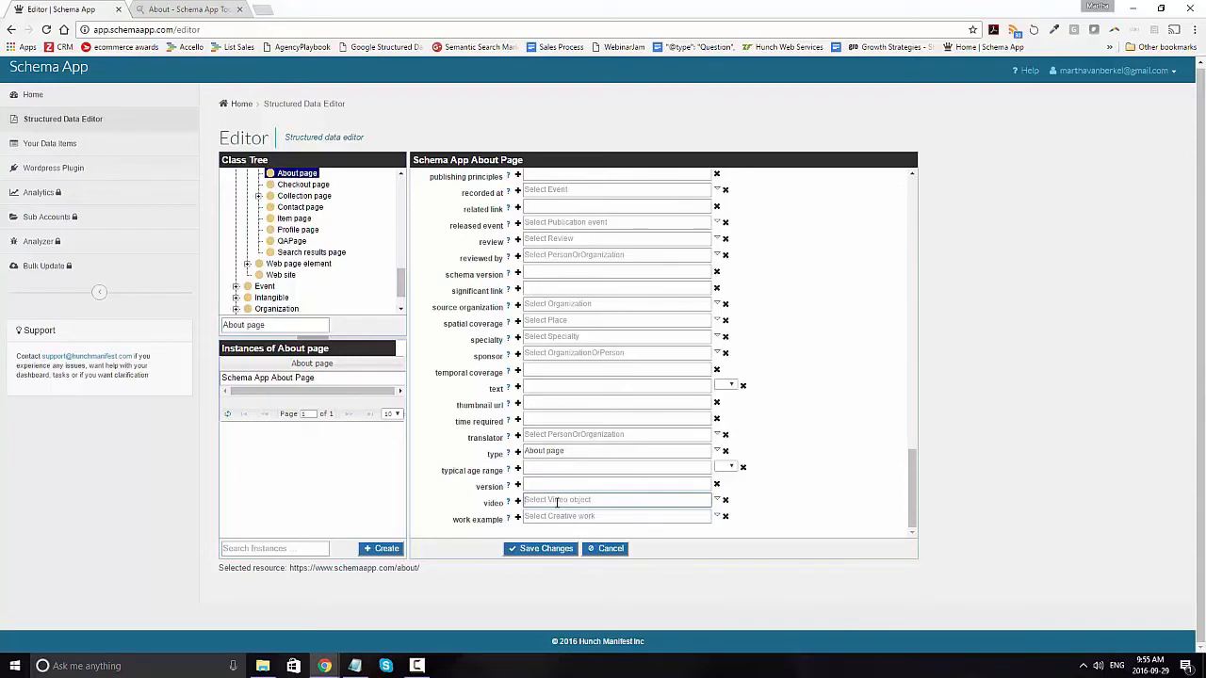
click(719, 504)
click(712, 519)
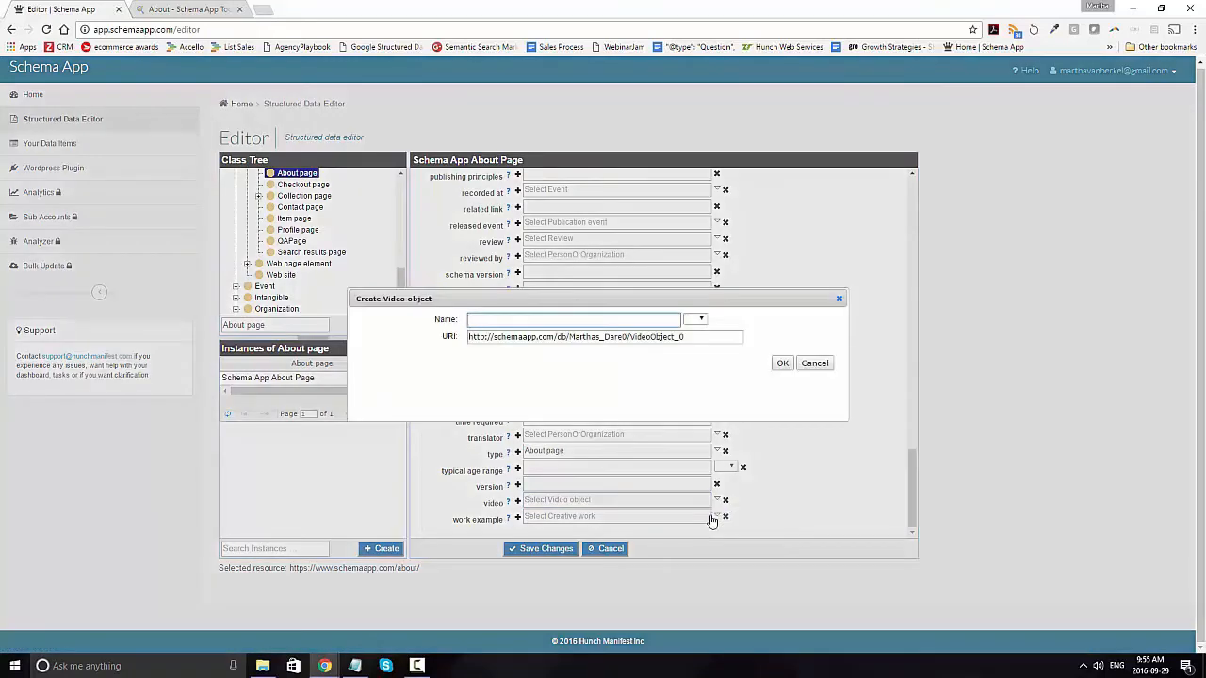
text(Martha's rapping Video)
drag(707, 338, 449, 330)
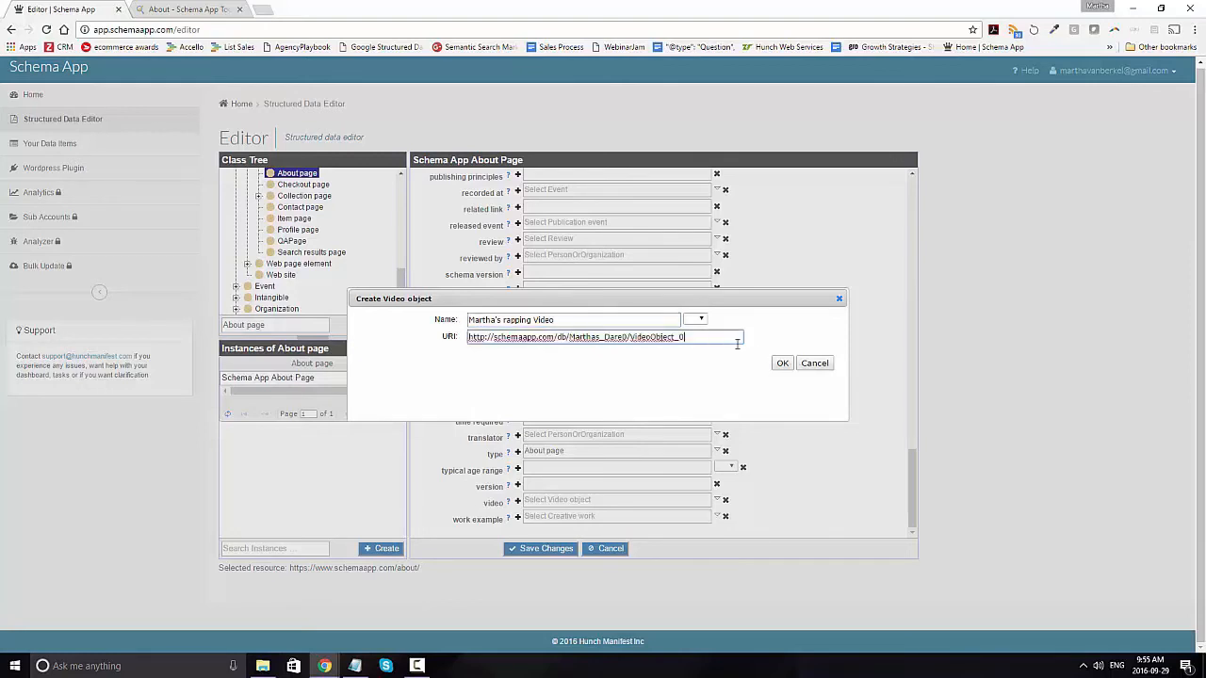
click(783, 364)
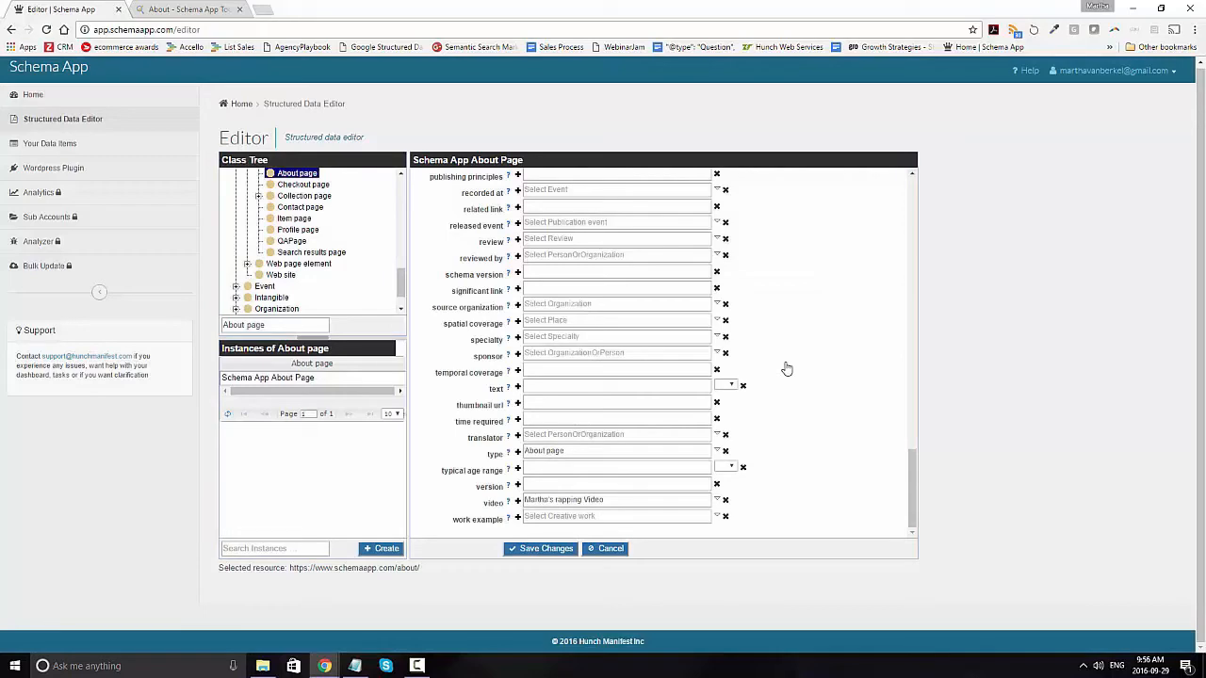
Step: Add a fourth about value and start a new data item for it labelled "Digital Marketing"
scroll(808, 406, up, 5)
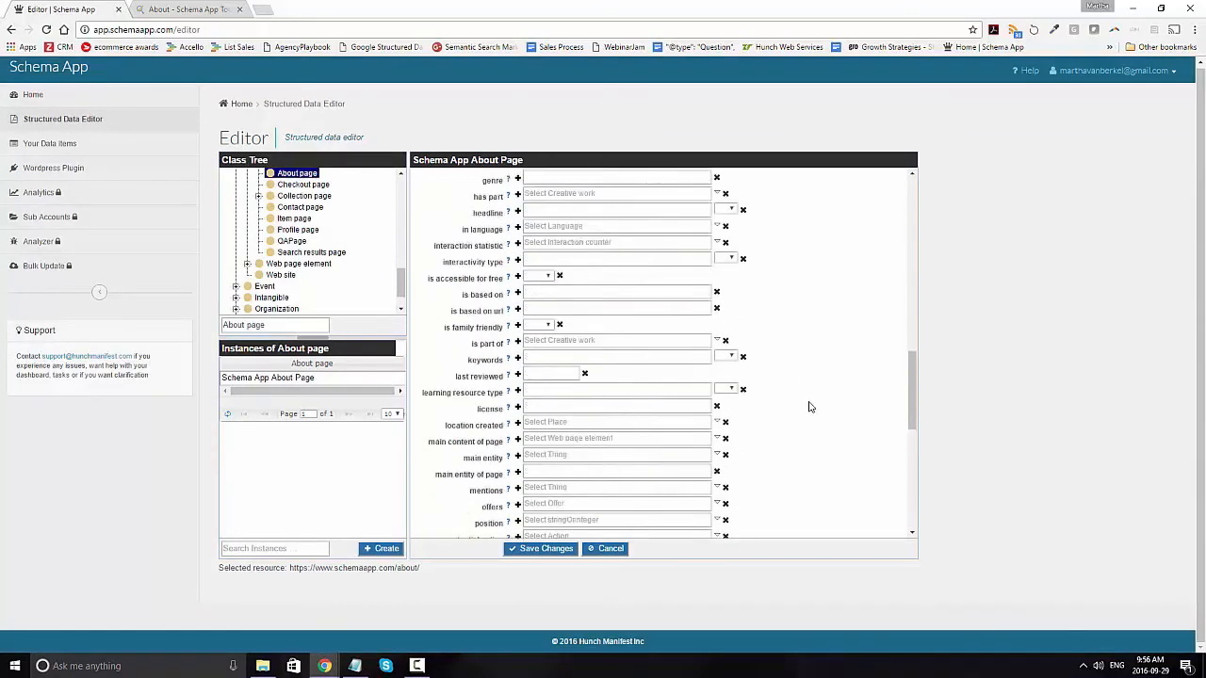
scroll(808, 405, up, 10)
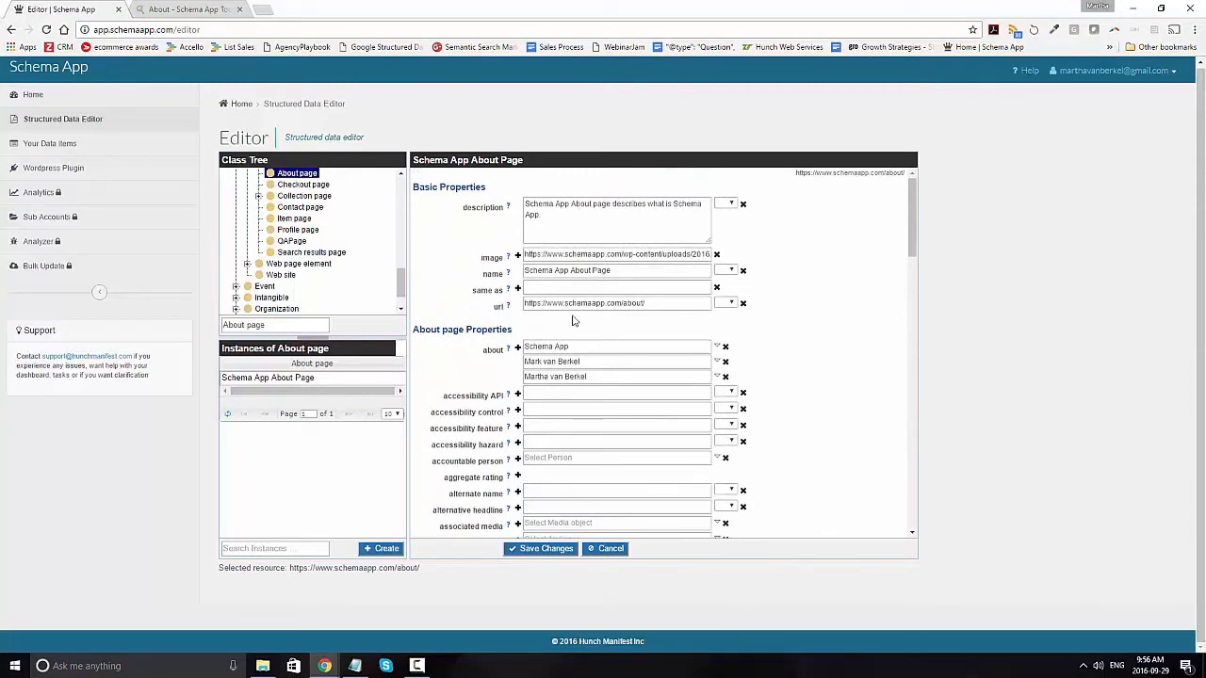
drag(571, 347, 519, 363)
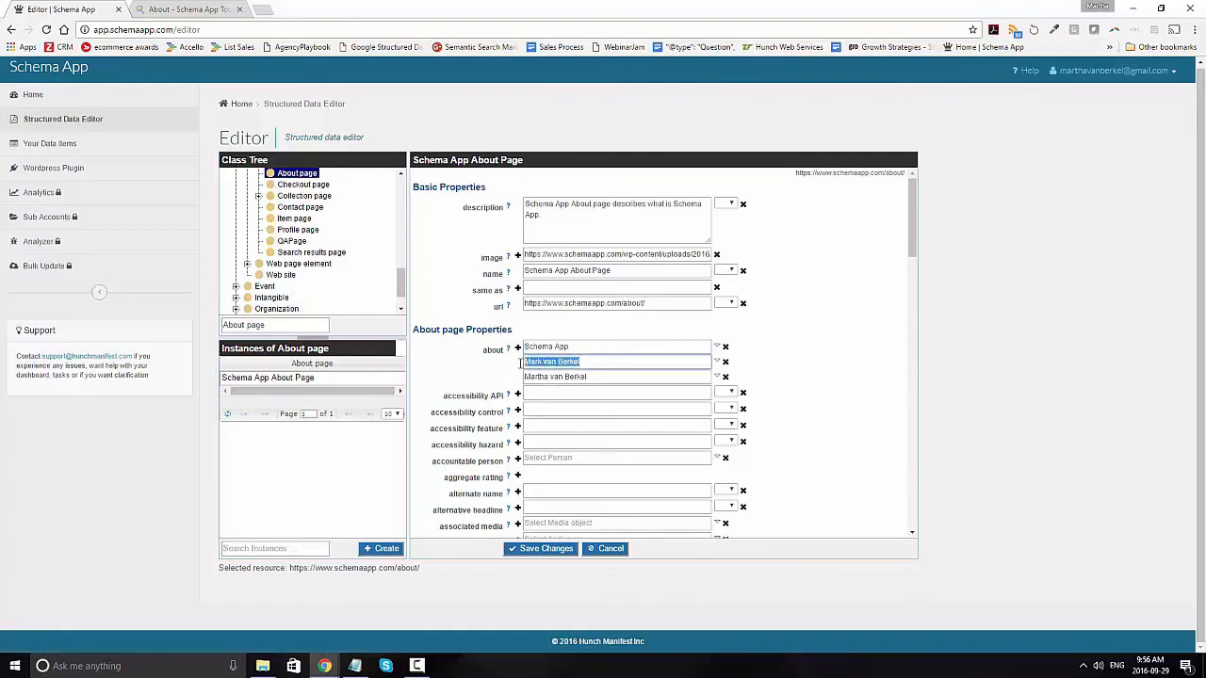
click(607, 376)
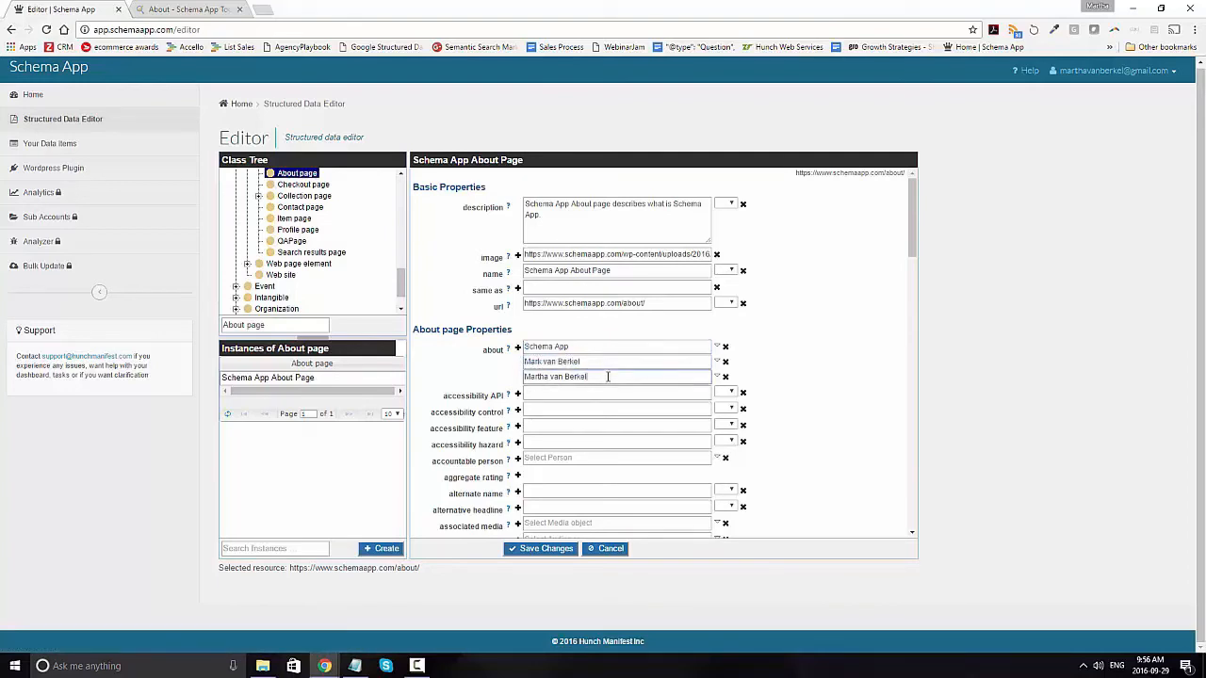
click(518, 348)
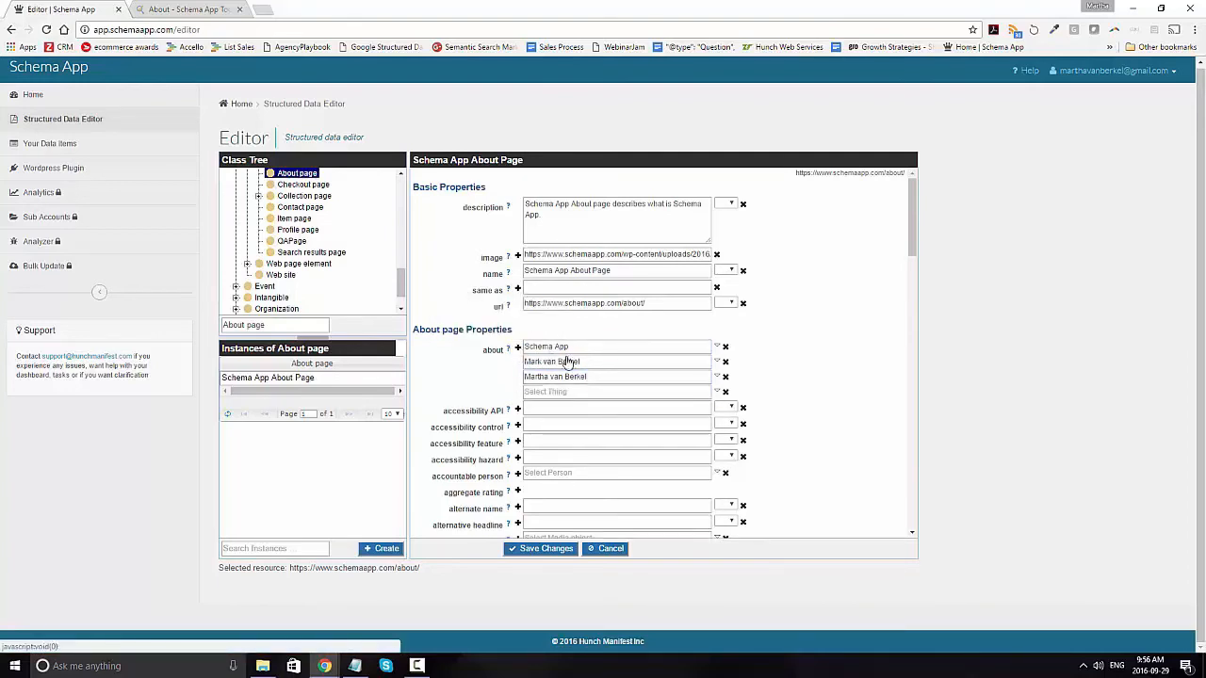
click(718, 394)
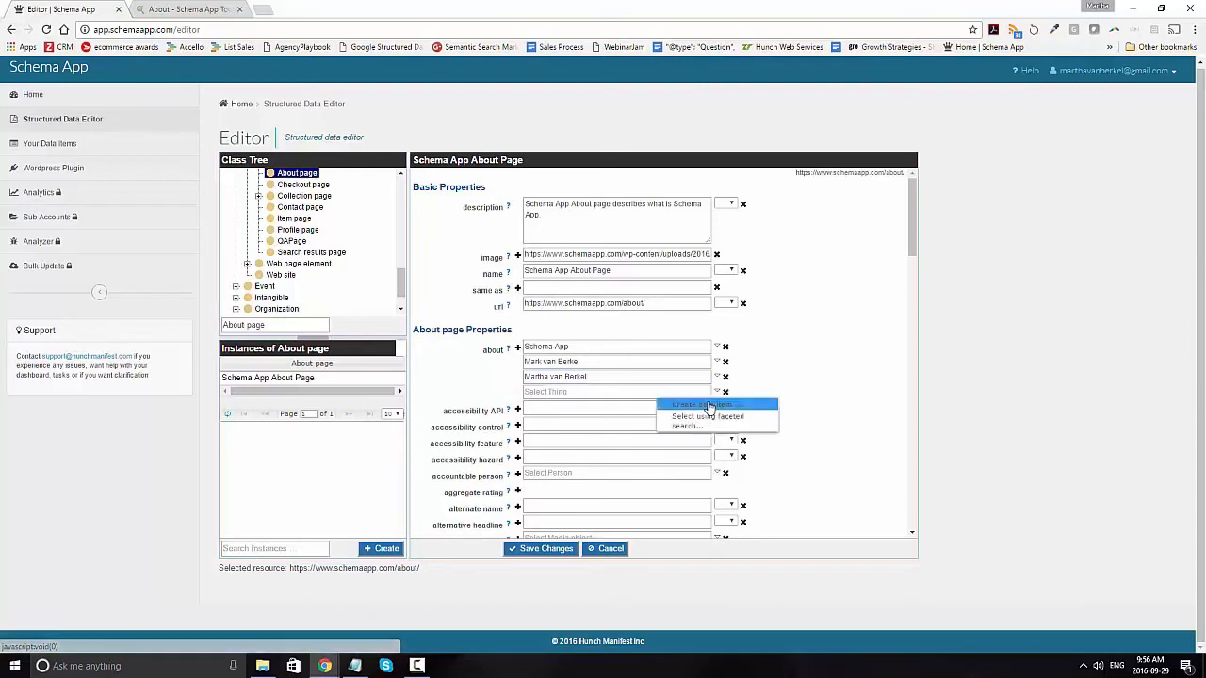
click(708, 405)
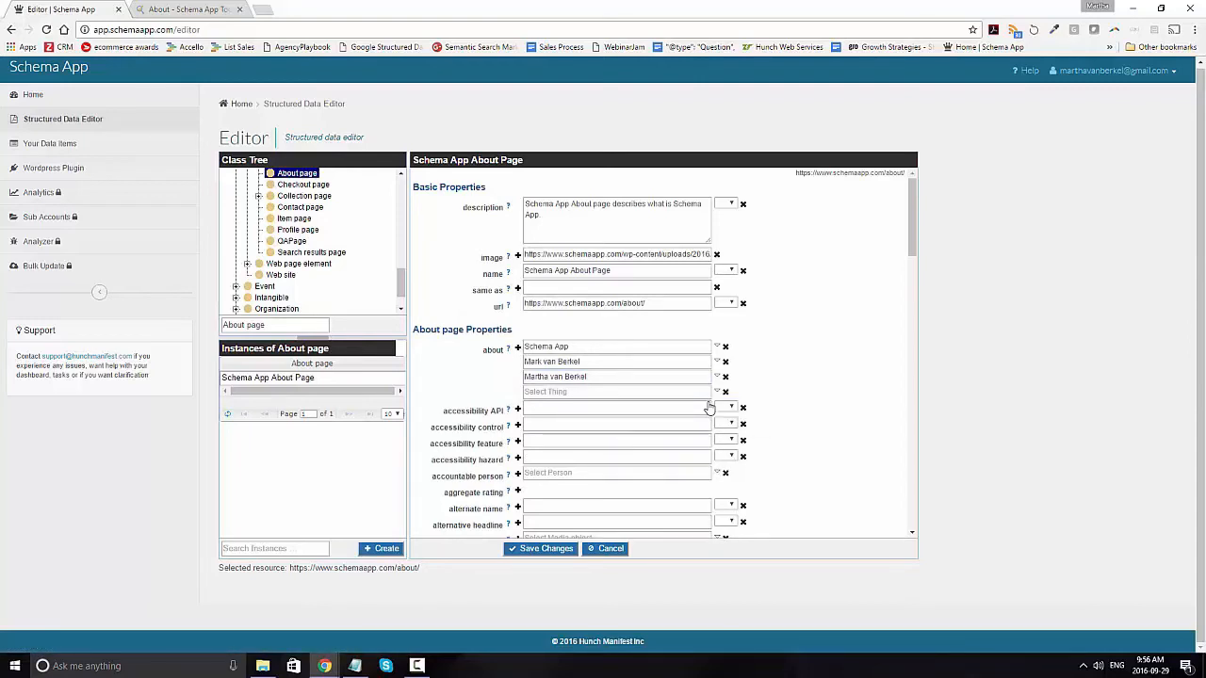
text(Di)
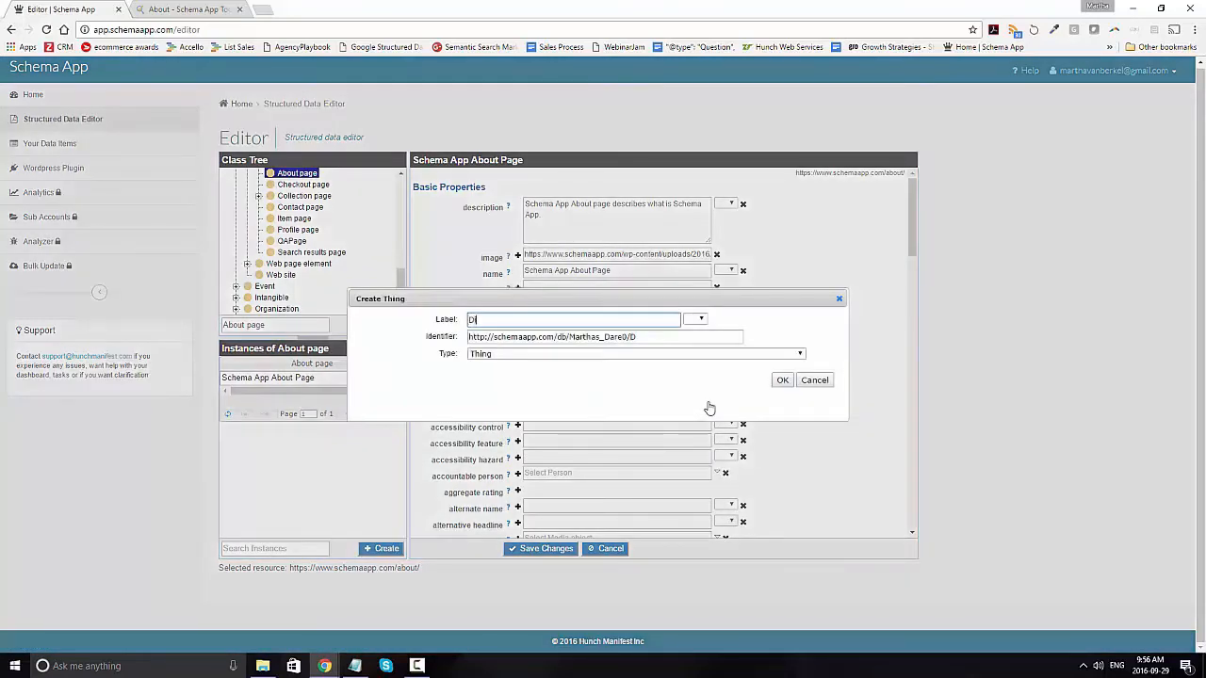
text(gital Marketing)
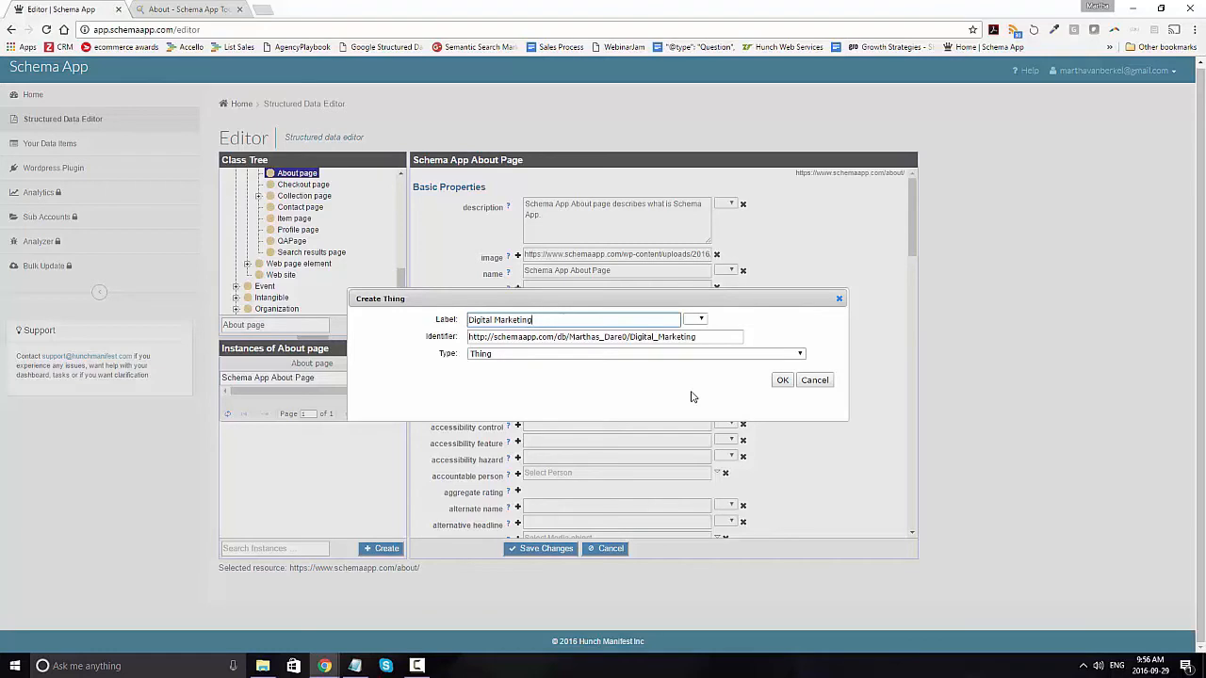
Step: Search the web for "wikipedia digital marketing" in a new browser tab, open the Wikipedia Digital marketing article and copy its address
click(264, 11)
text(wikipedia)
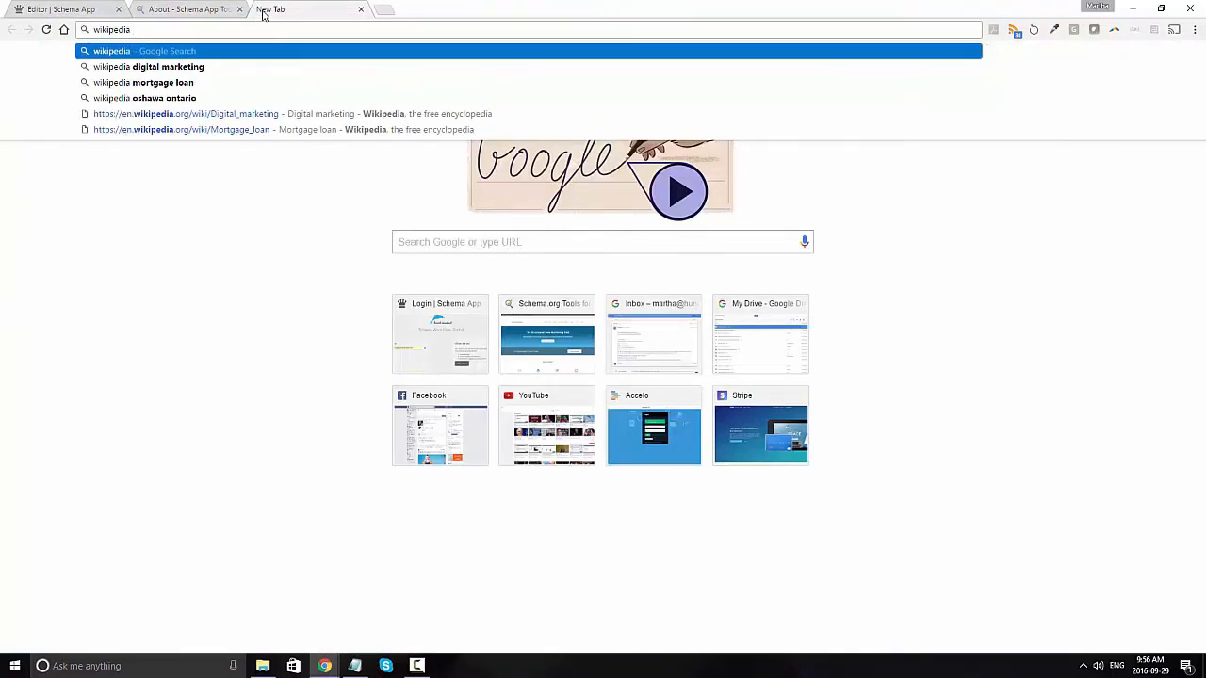
key(Down)
key(Return)
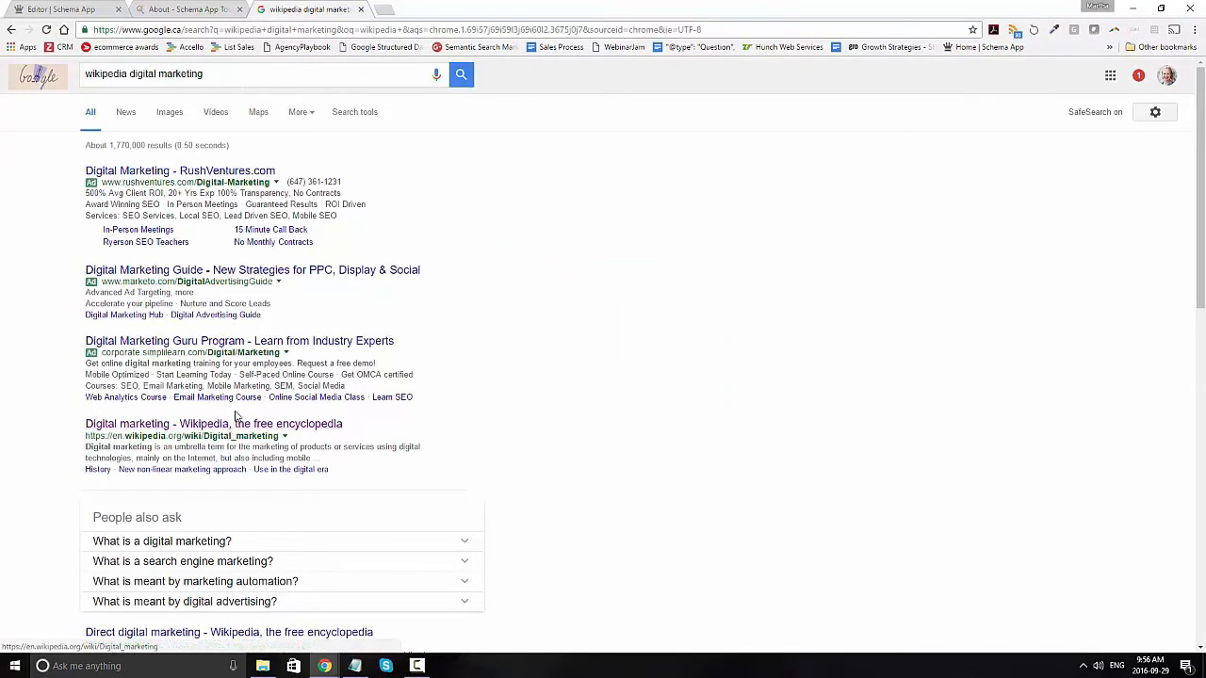
click(233, 424)
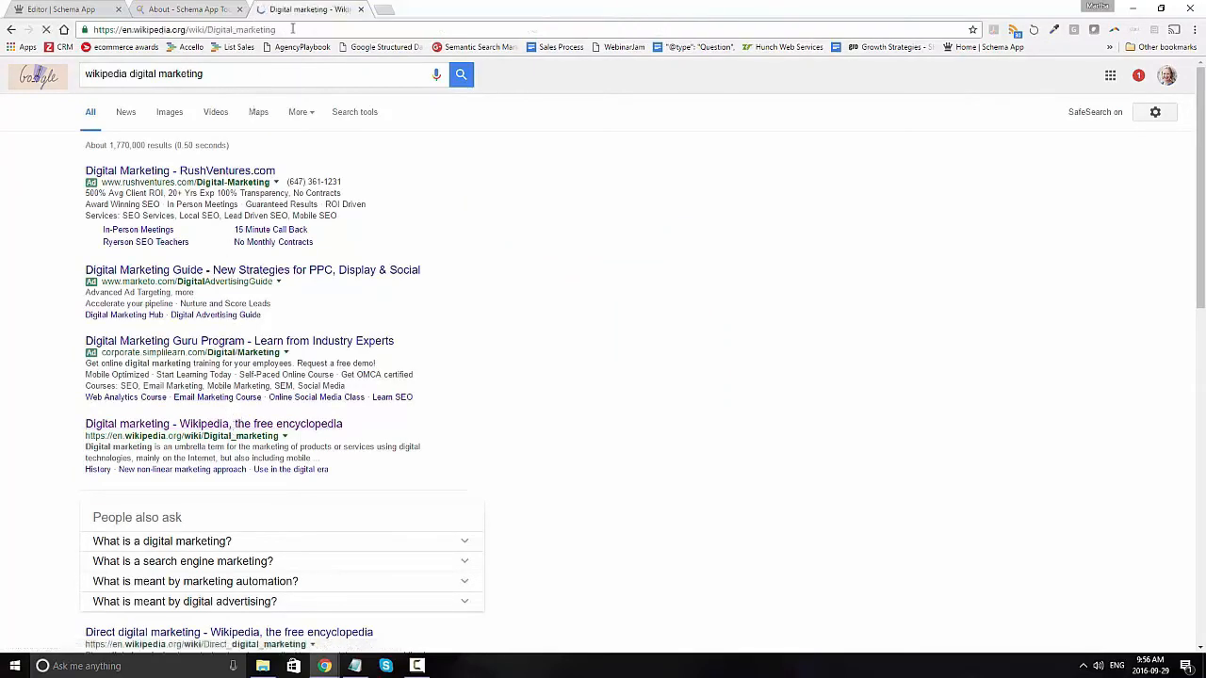
click(292, 29)
key(ctrl+c)
click(163, 9)
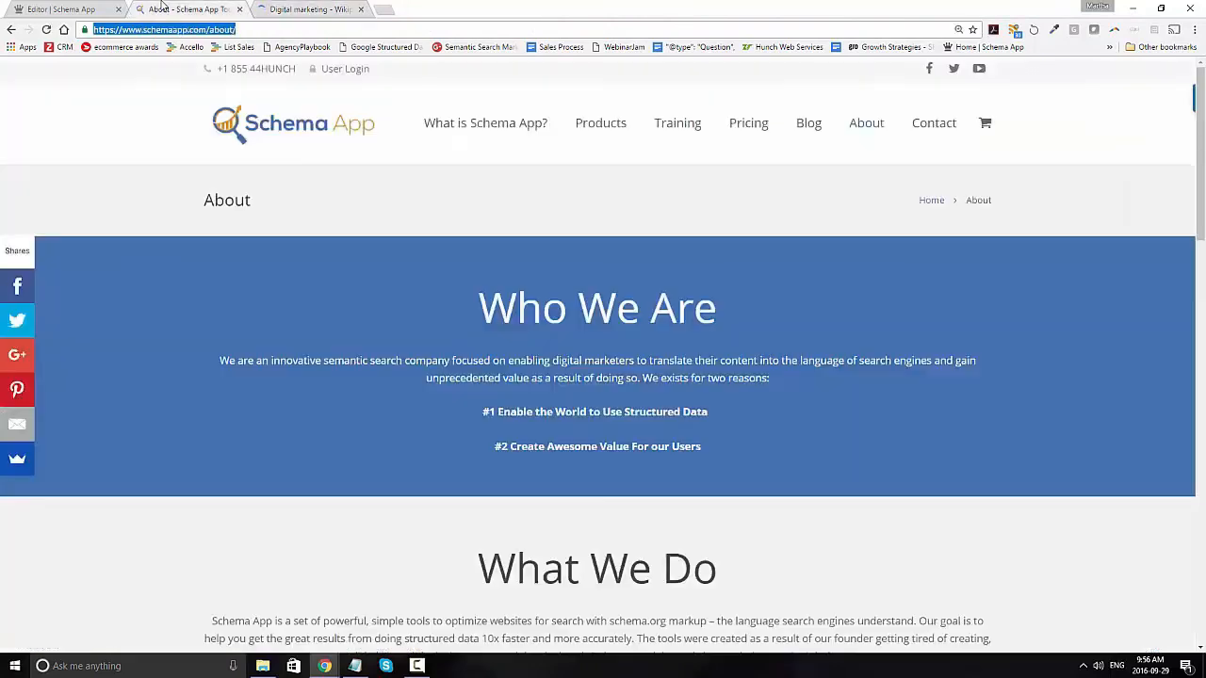
click(97, 8)
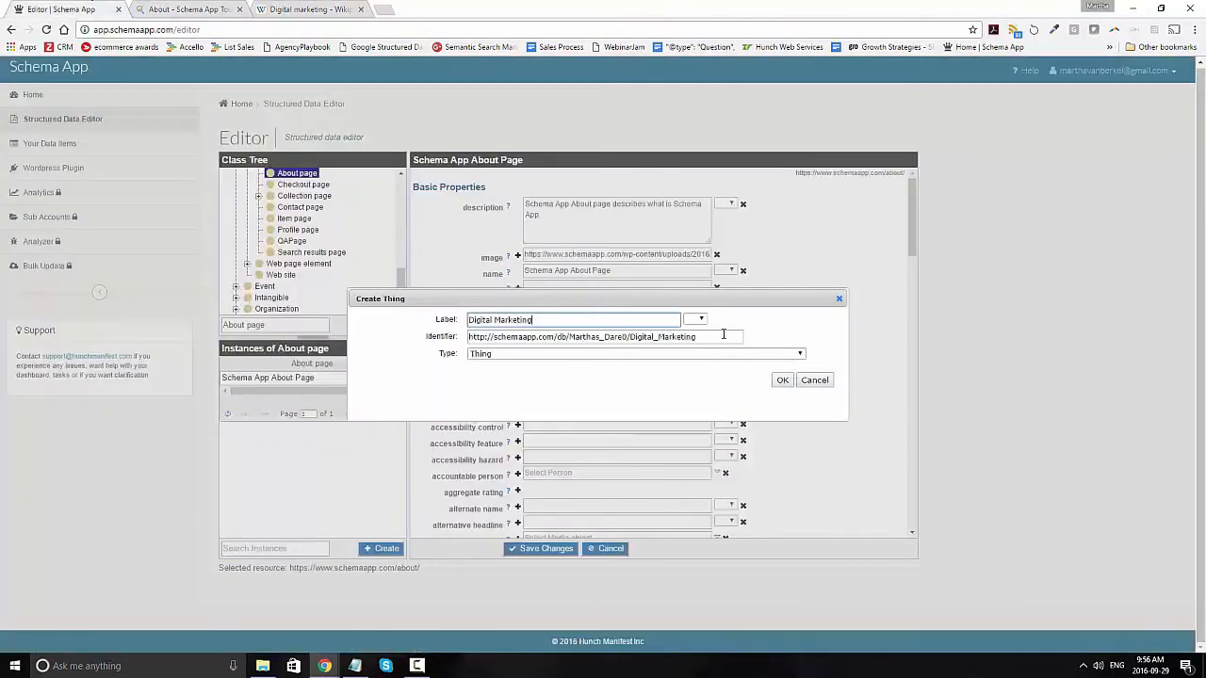
triple_click(521, 337)
key(ctrl+v)
click(542, 355)
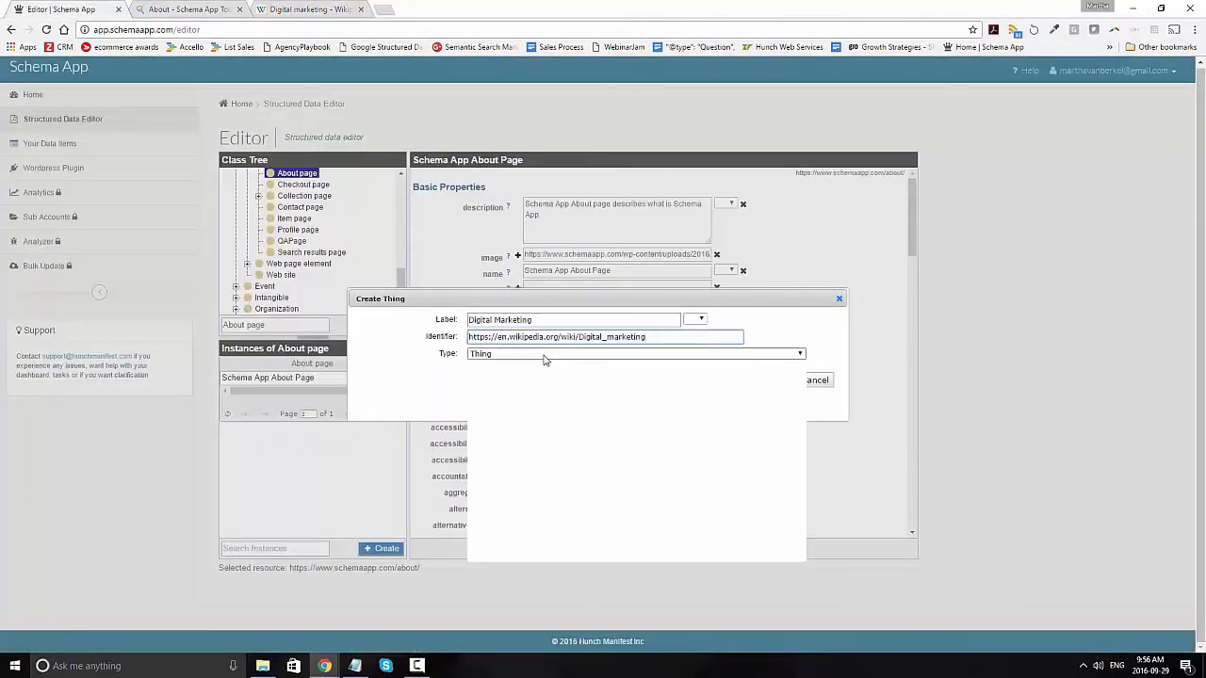
scroll(562, 403, down, 6)
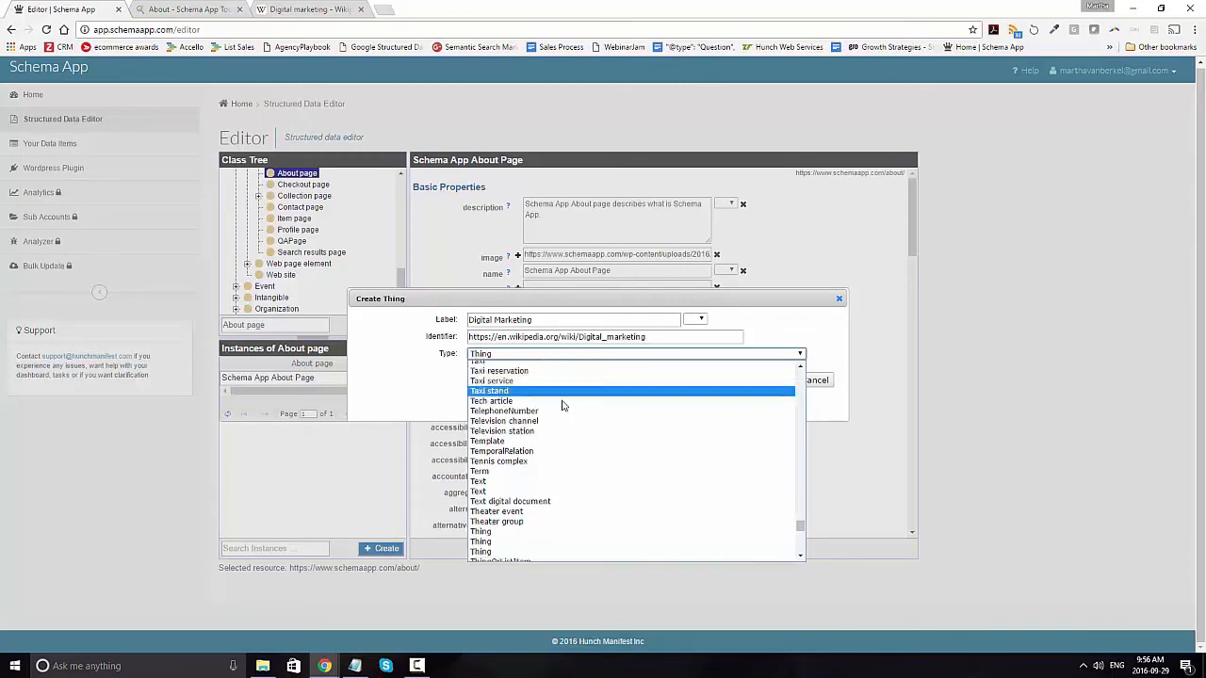
scroll(563, 403, up, 2)
scroll(563, 404, up, 10)
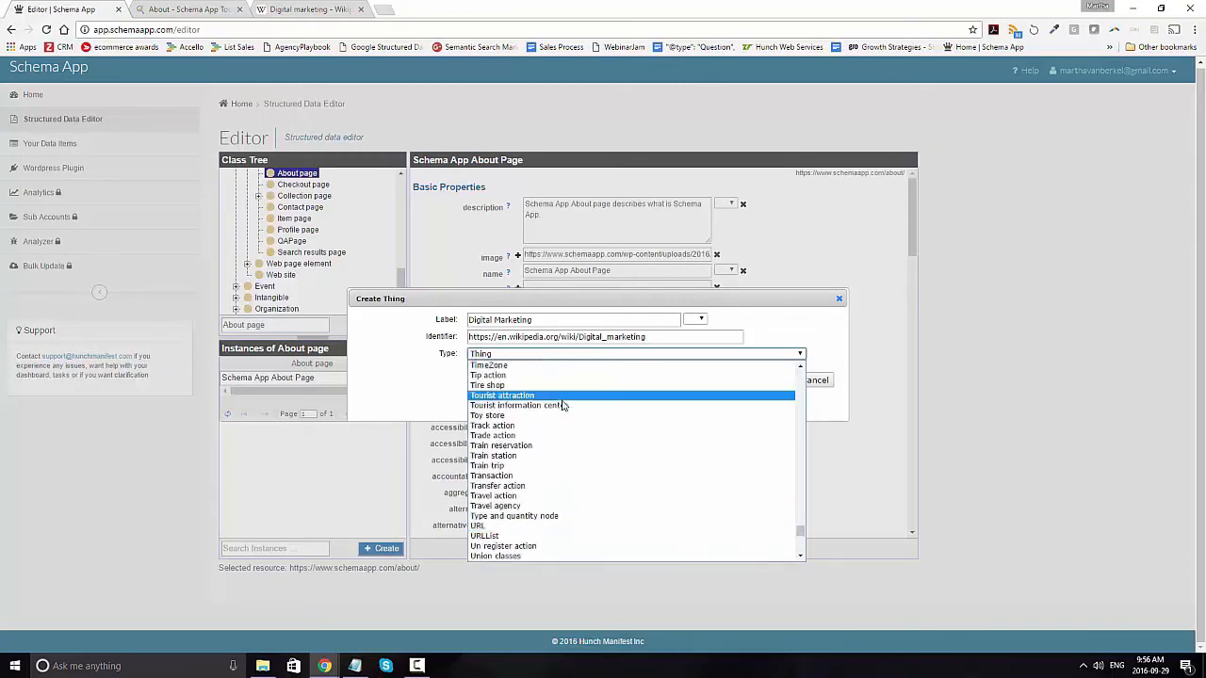
scroll(561, 405, up, 15)
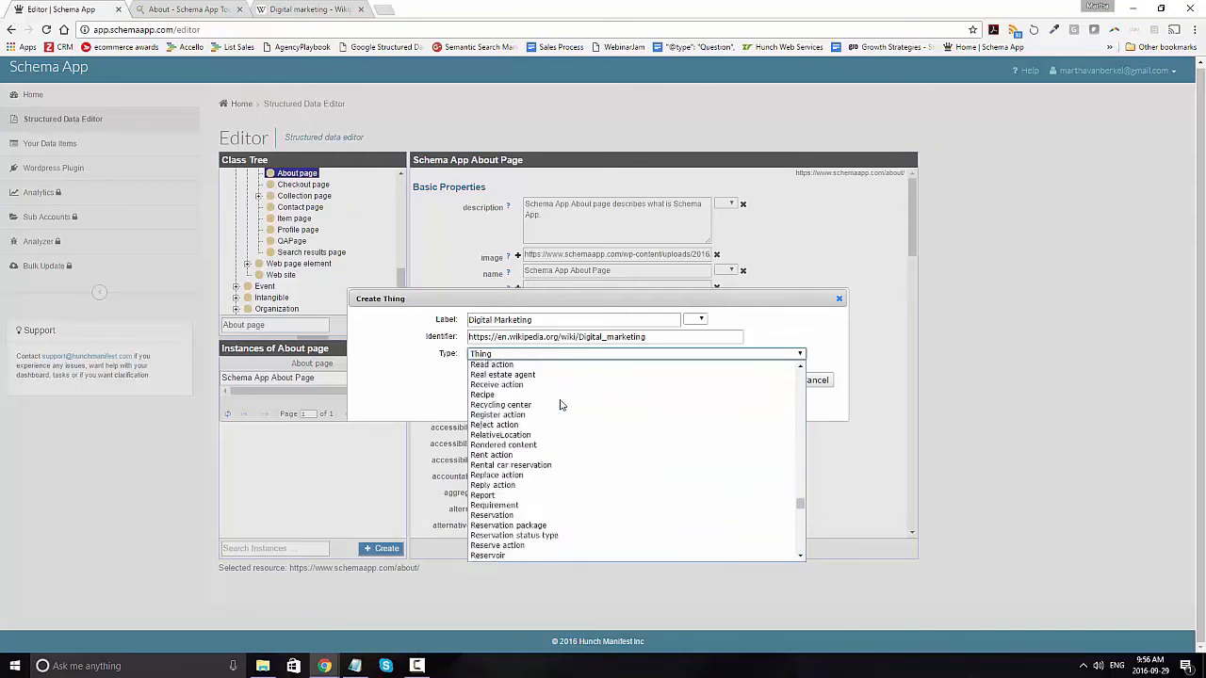
scroll(560, 405, down, 20)
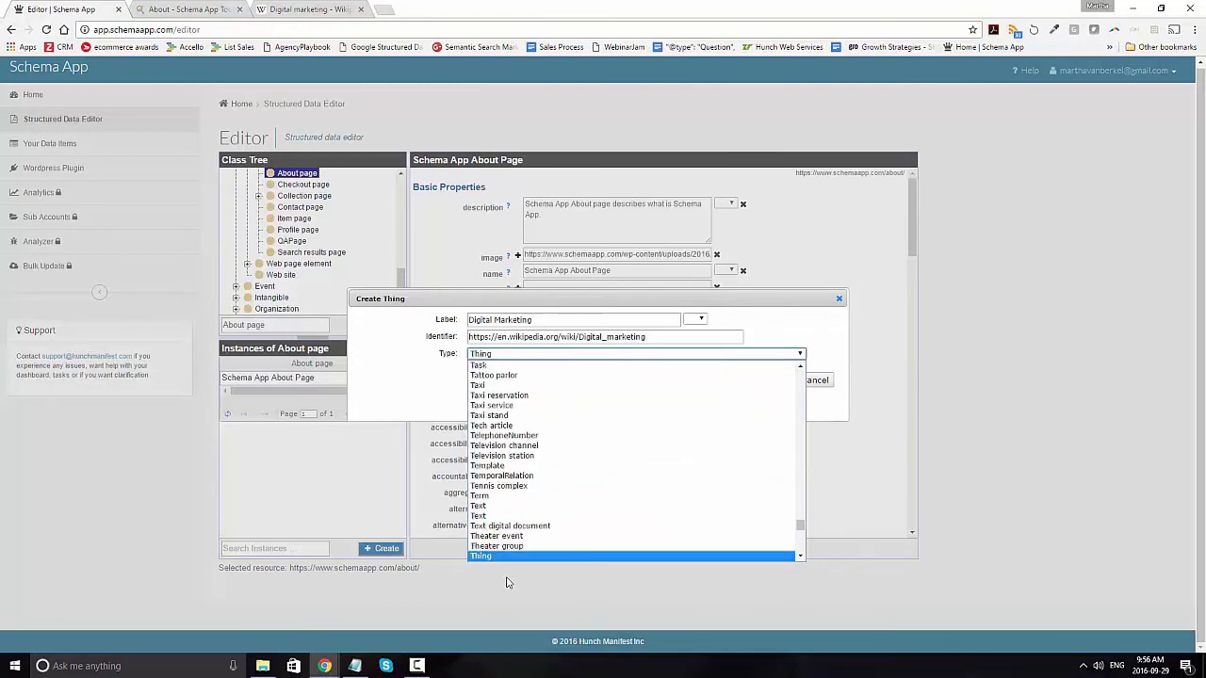
click(498, 557)
click(702, 335)
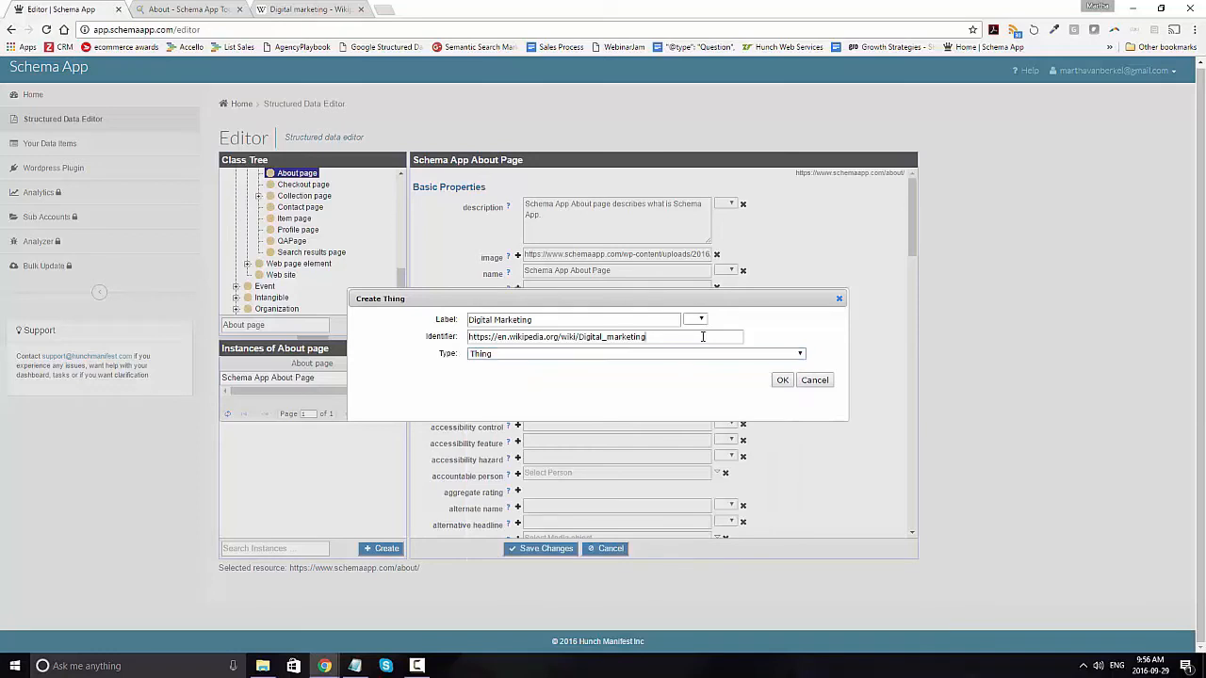
click(782, 380)
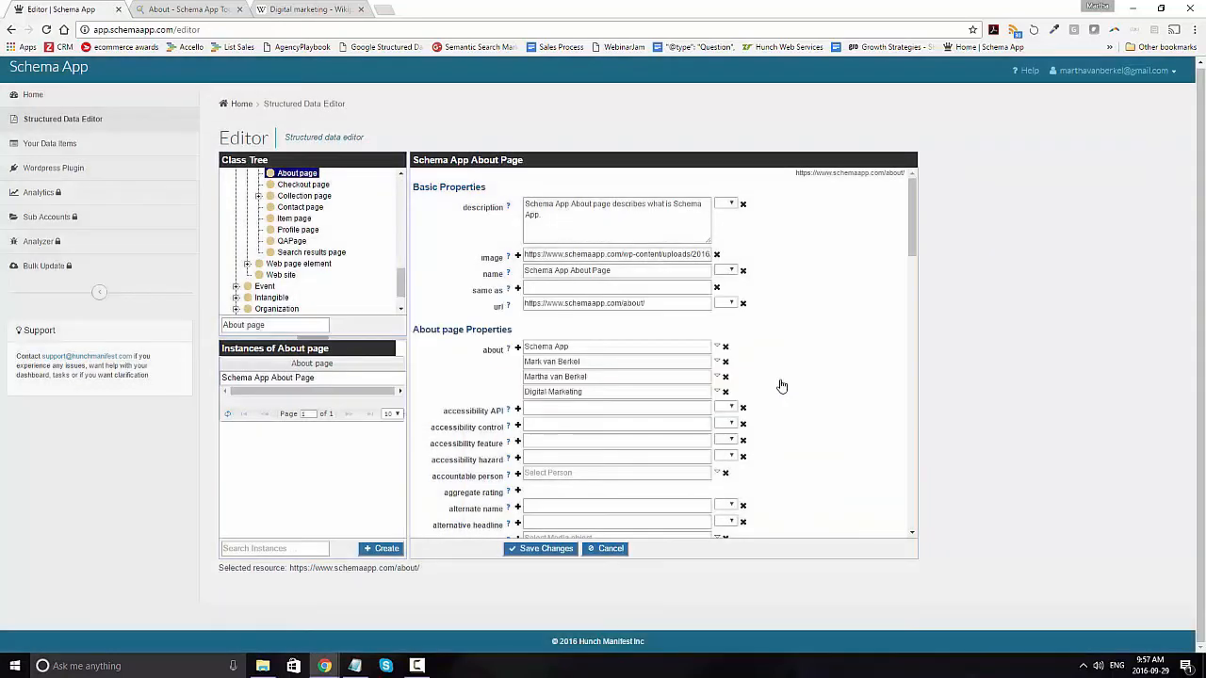
Step: Save the About page markup and open the linked data item of the newly created person
click(551, 551)
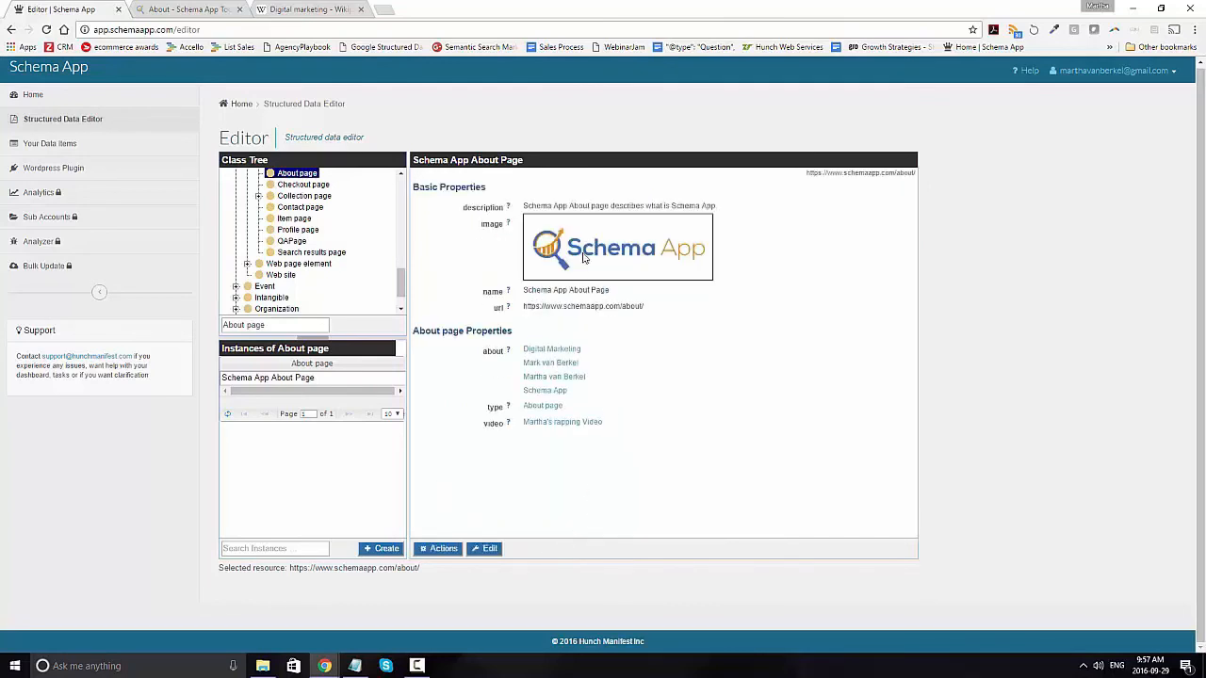
click(556, 379)
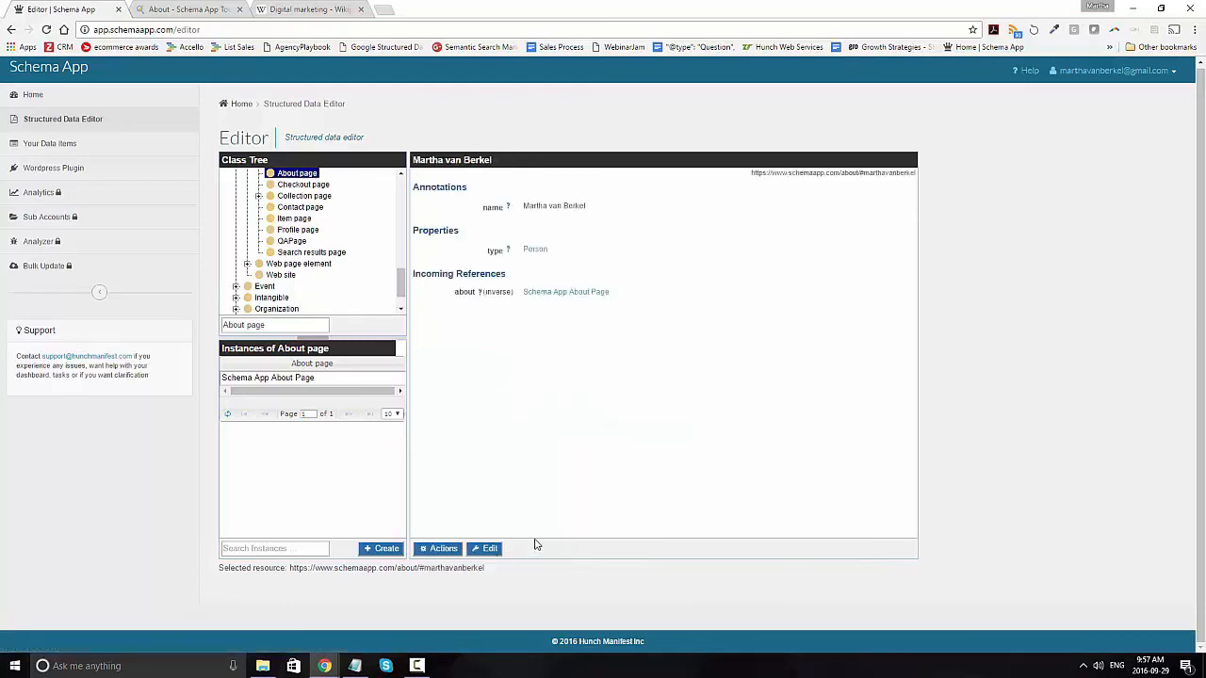
Step: Open the person item for editing, review its available properties, and save the item
click(488, 552)
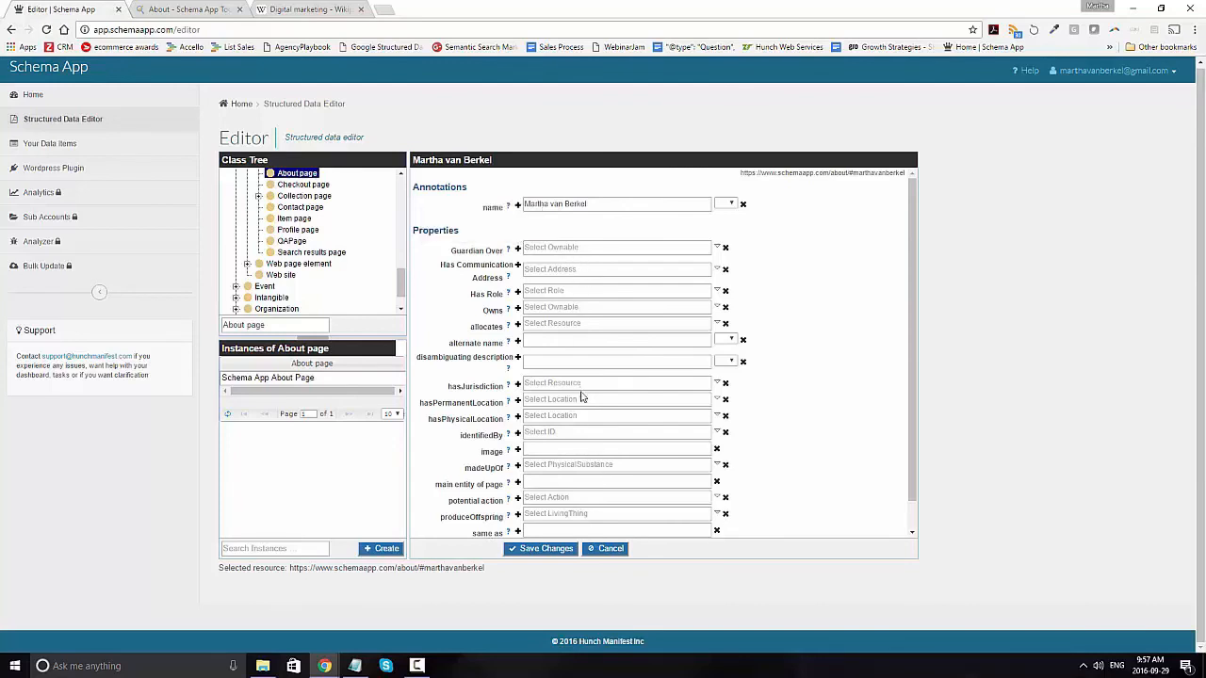
scroll(581, 388, down, 1)
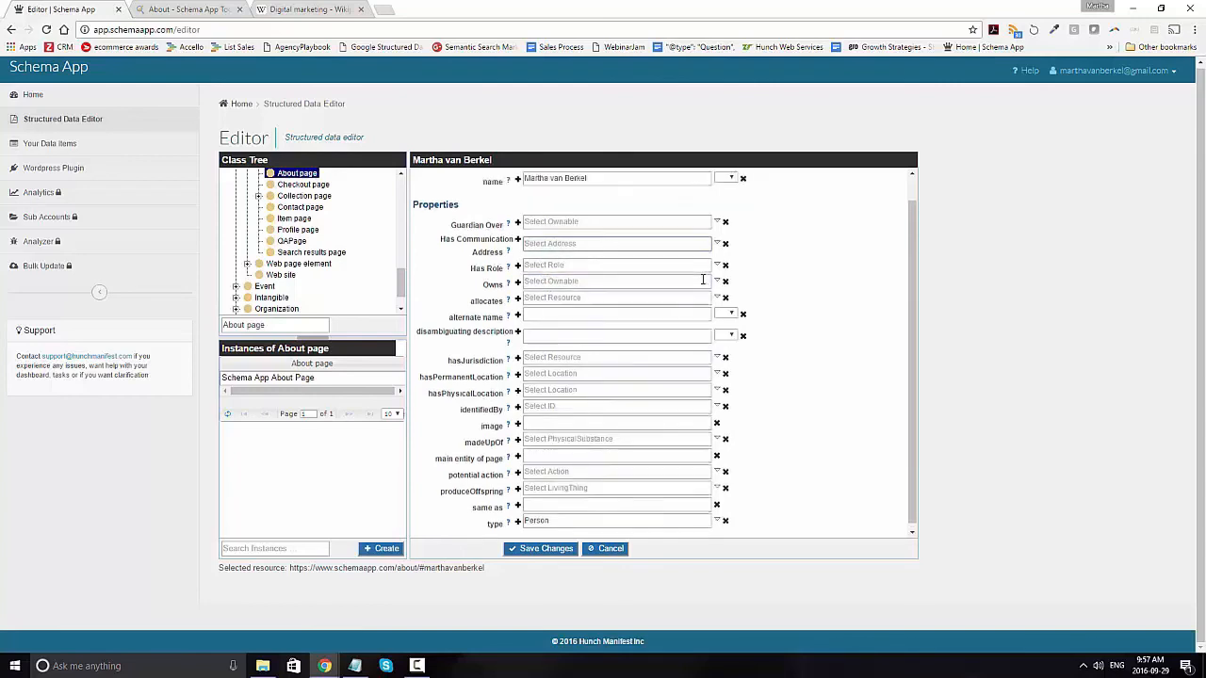
scroll(702, 279, up, 1)
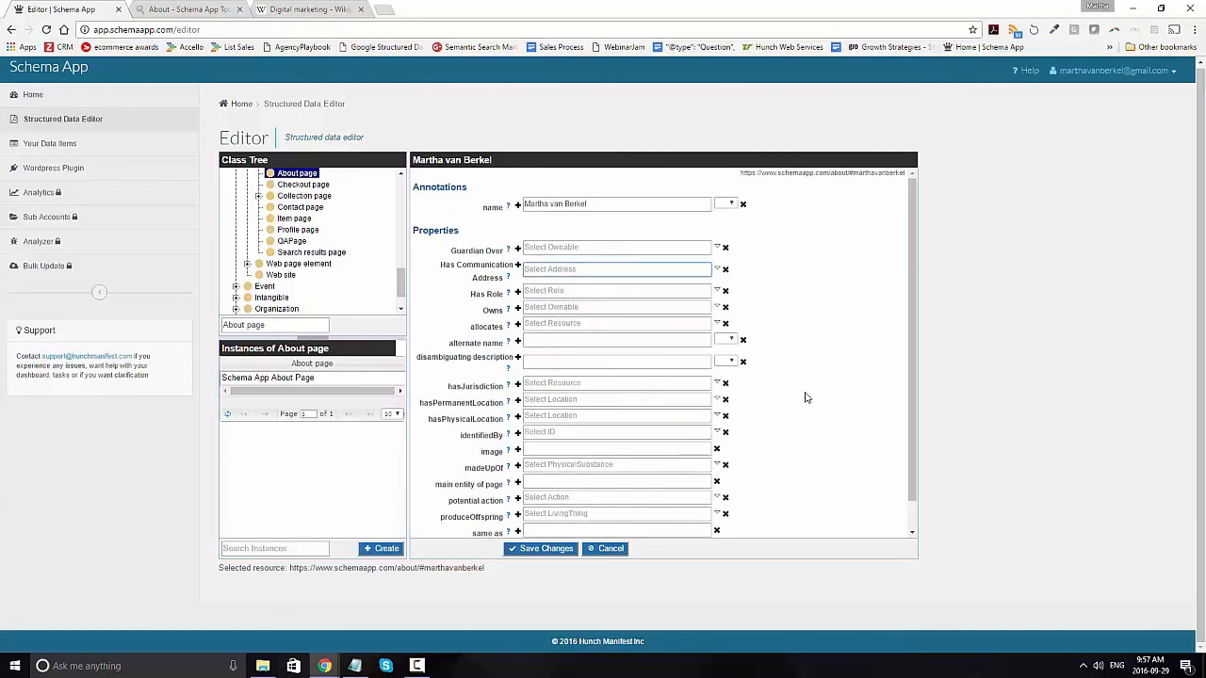
click(535, 553)
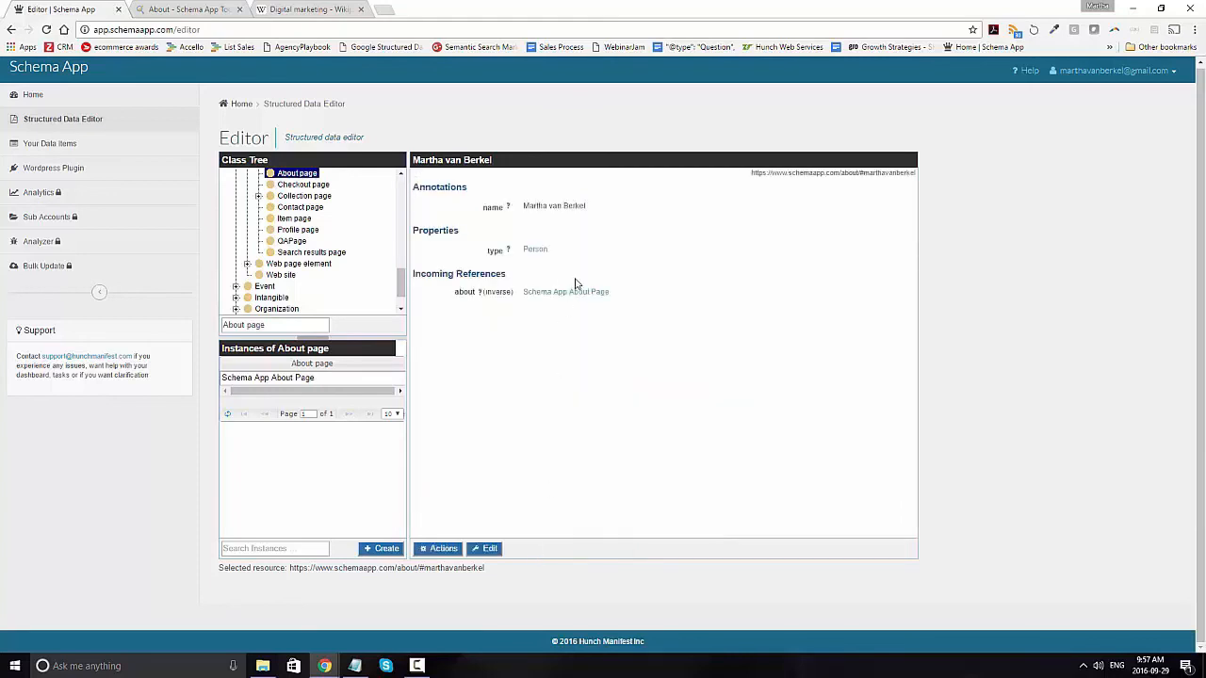
Step: Open the About page's linked rapping video for editing, examine its required and recommended properties including the upload date, and save it
click(587, 293)
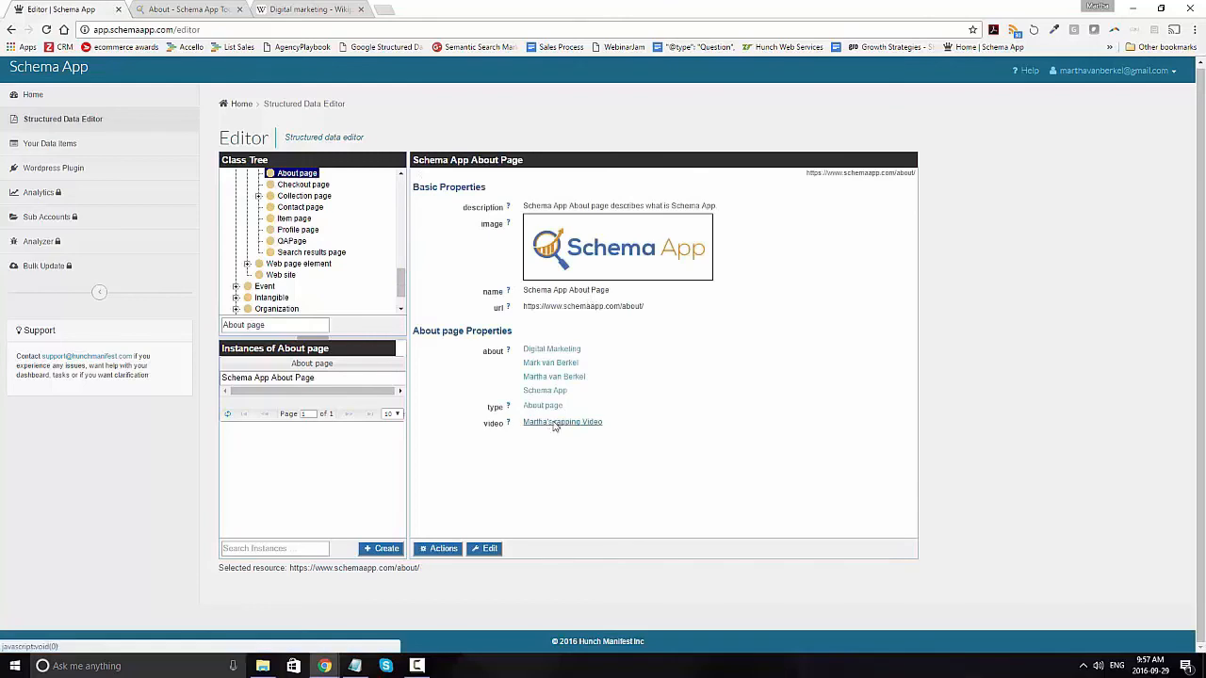
click(558, 423)
click(489, 548)
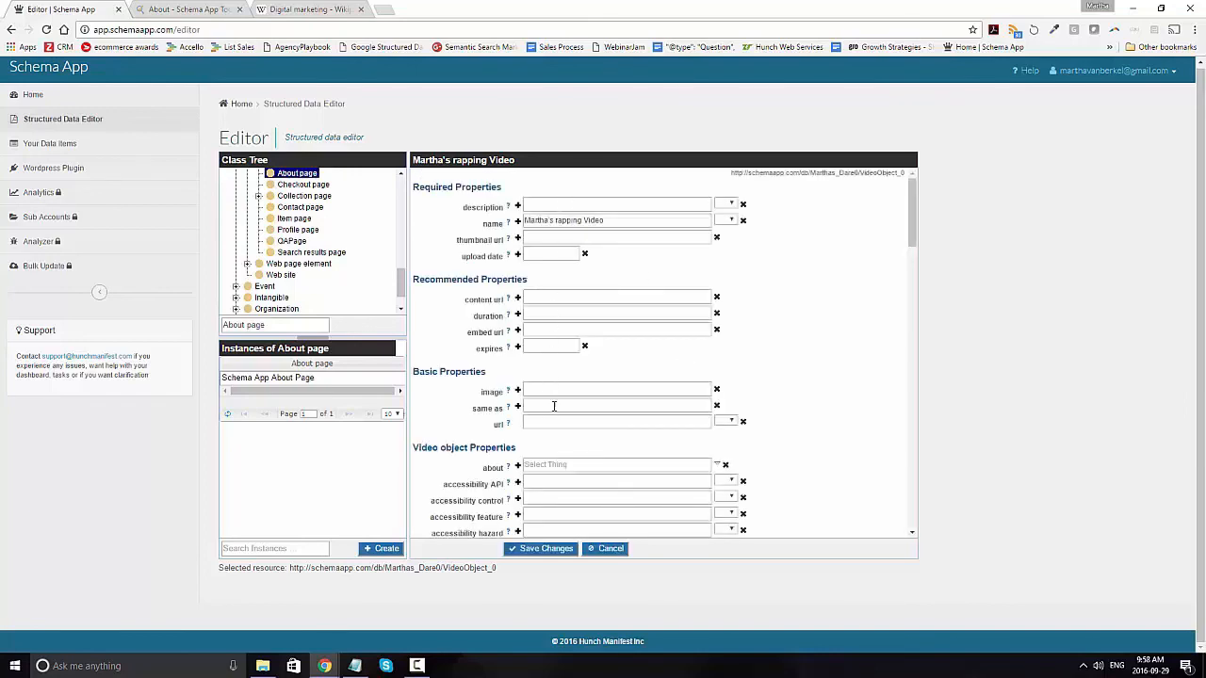
scroll(783, 399, down, 1)
scroll(787, 398, up, 1)
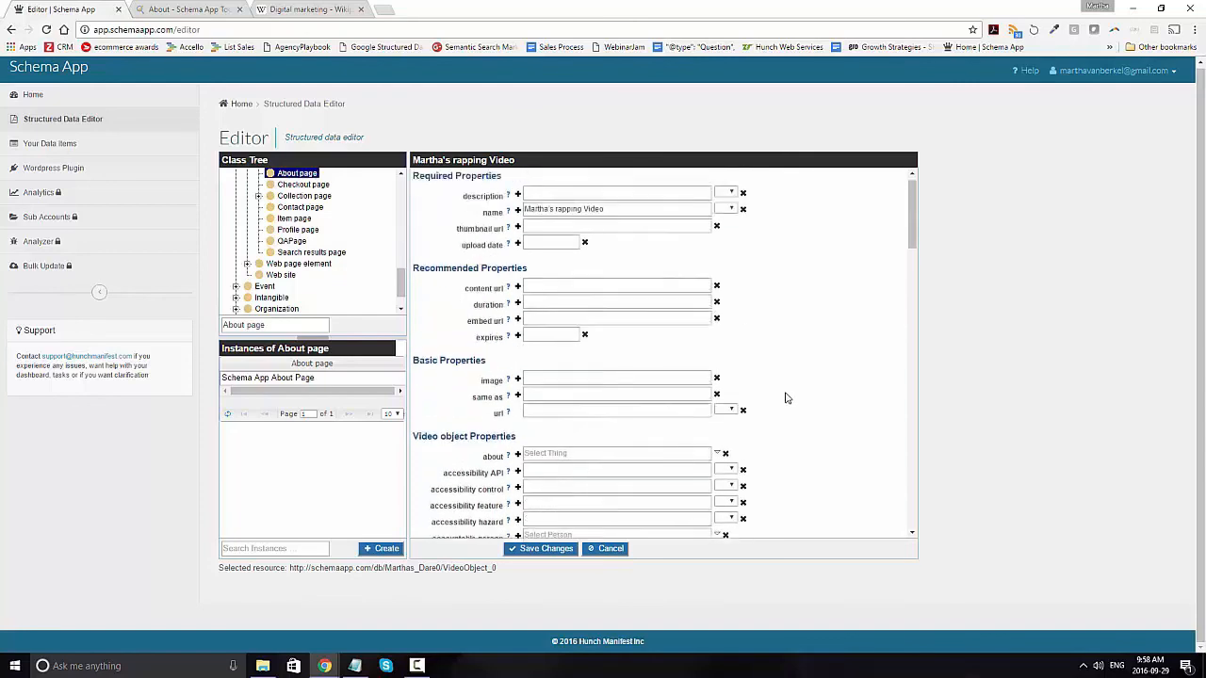
click(539, 298)
click(546, 254)
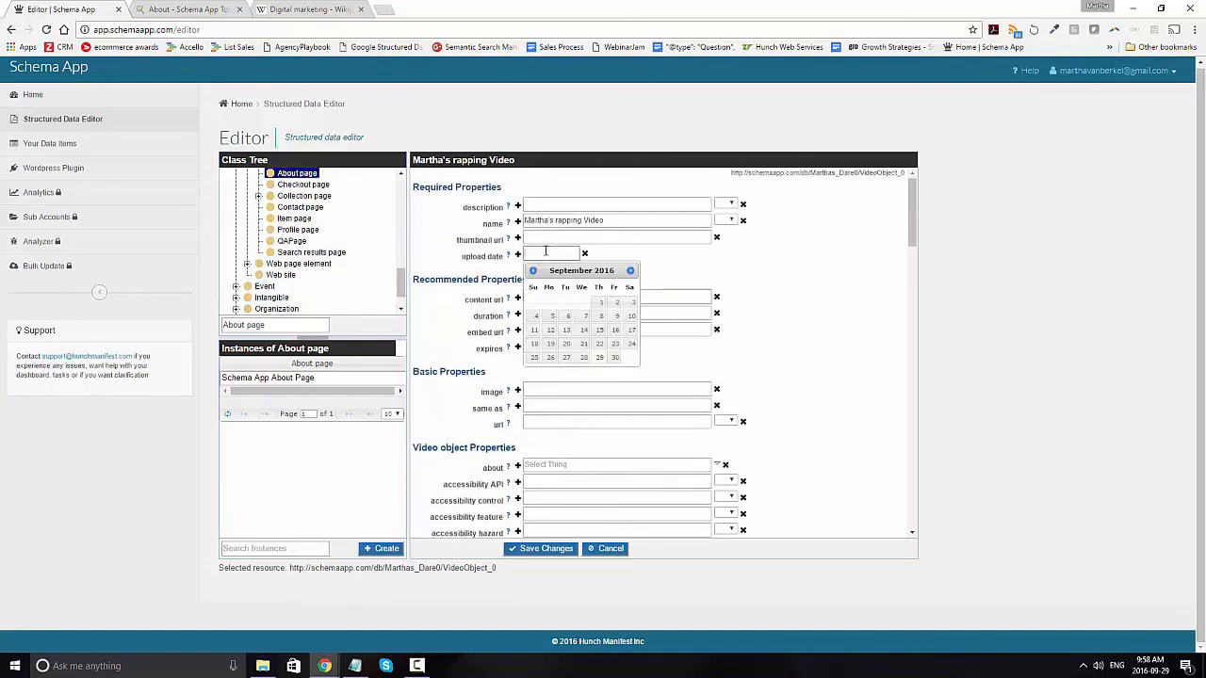
click(805, 272)
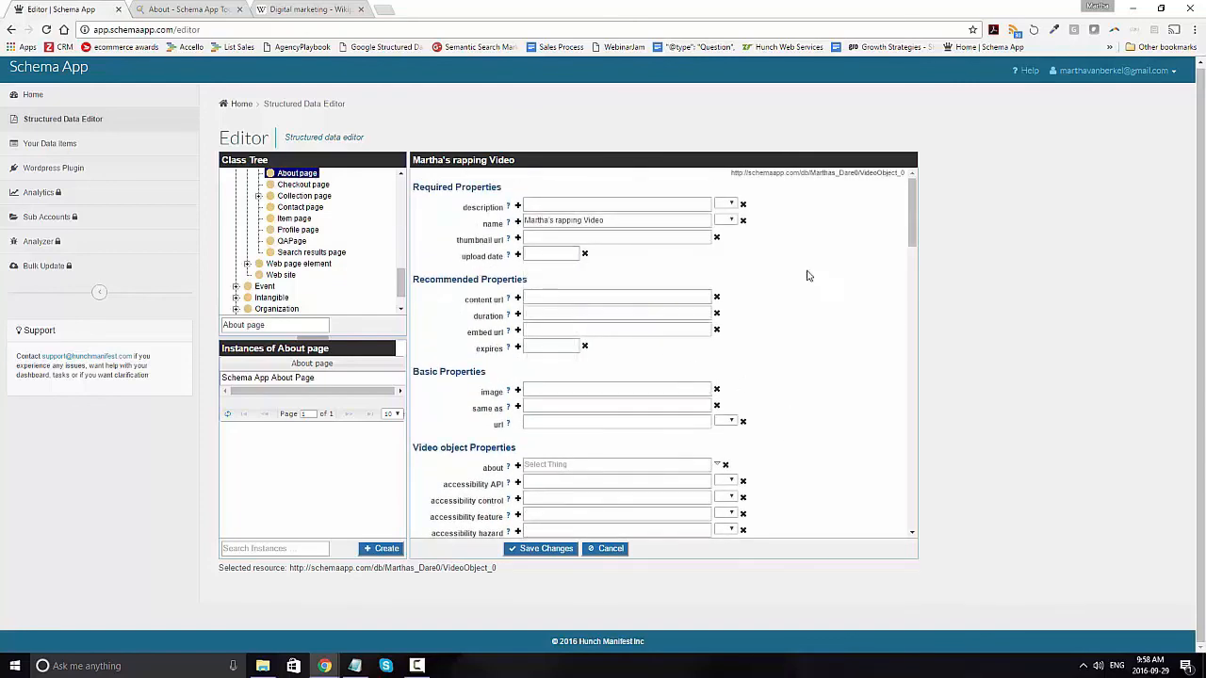
click(523, 550)
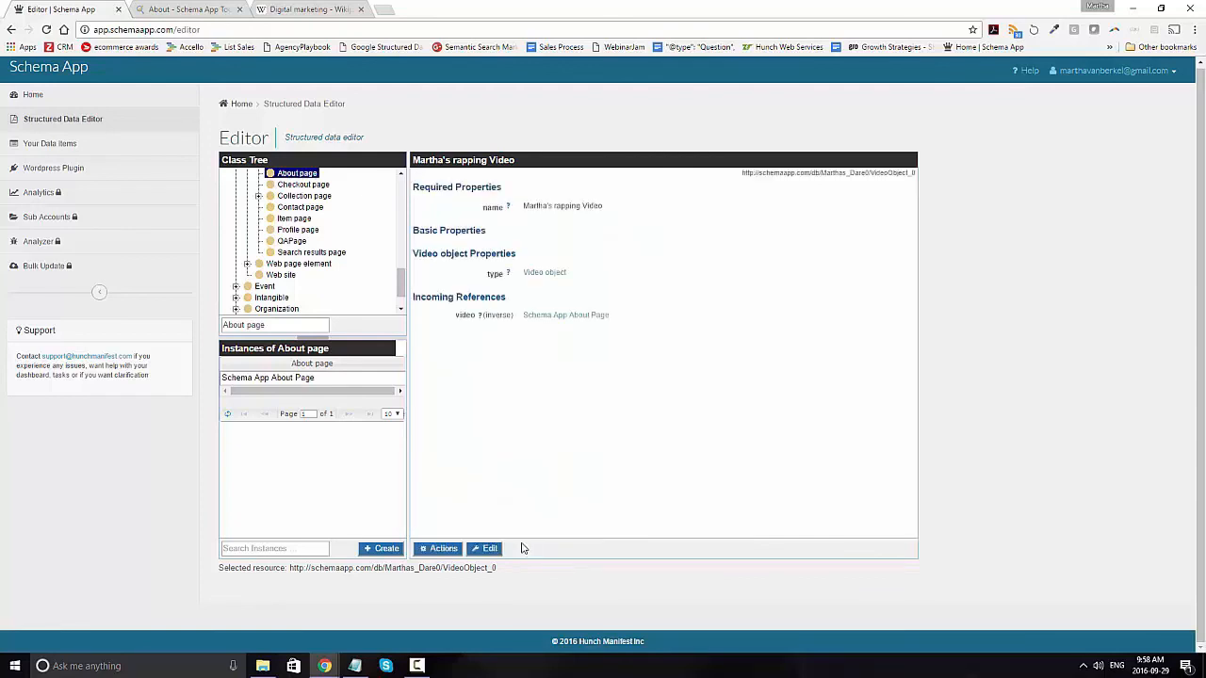
Step: Return to the Schema App About Page item, generate its Schema JSON-LD to view the markup, and close the results
click(535, 317)
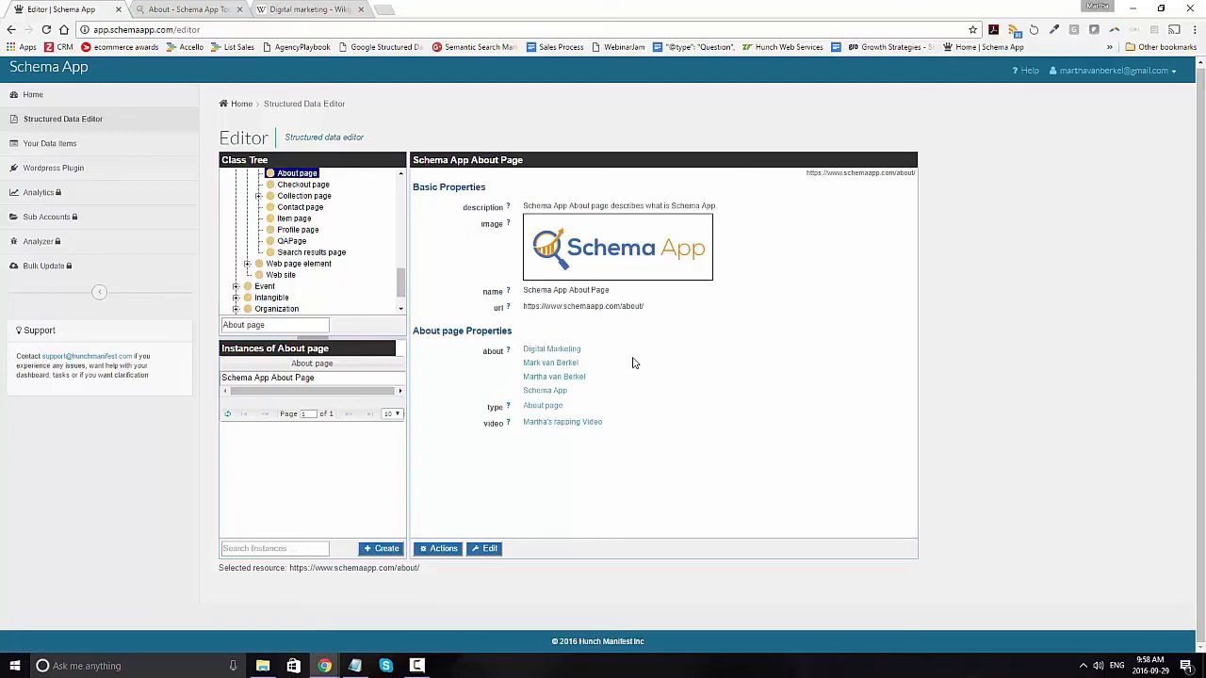
click(443, 549)
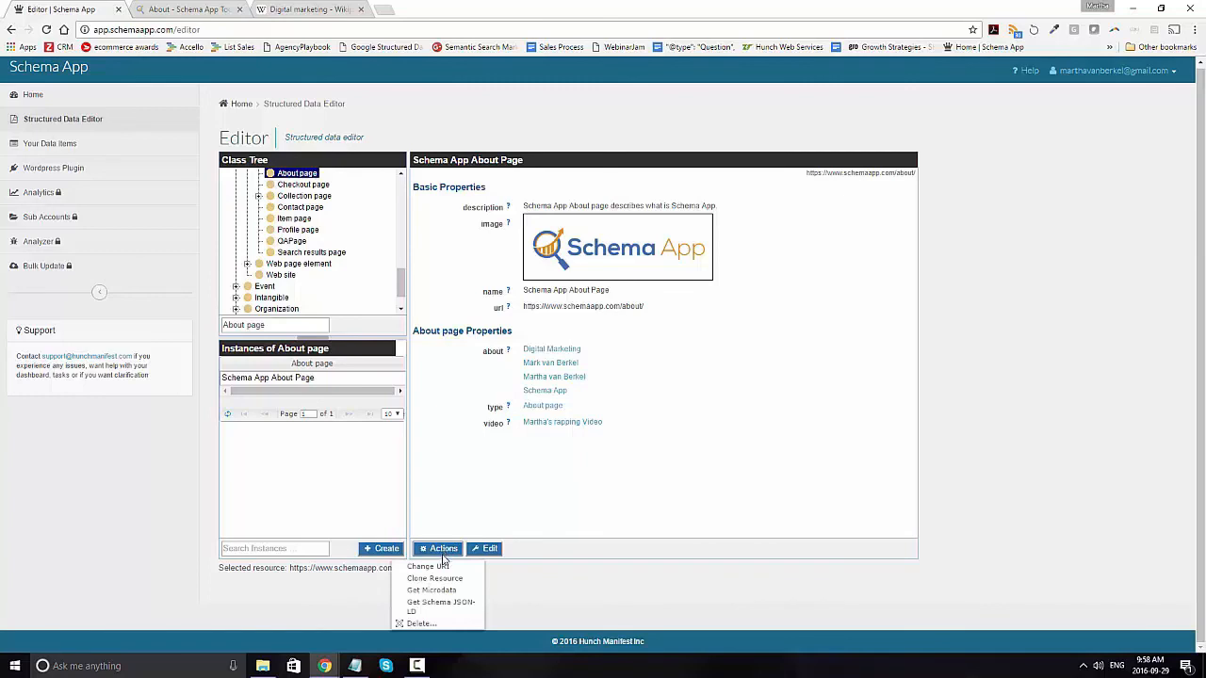
click(439, 603)
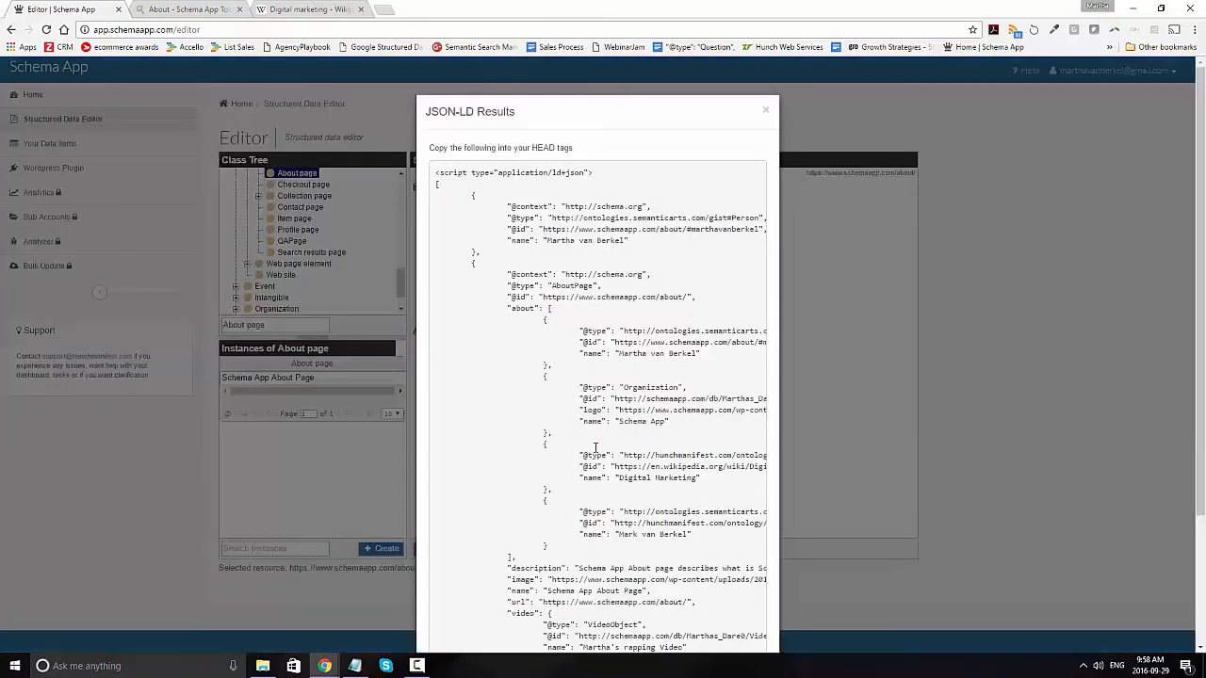
click(765, 110)
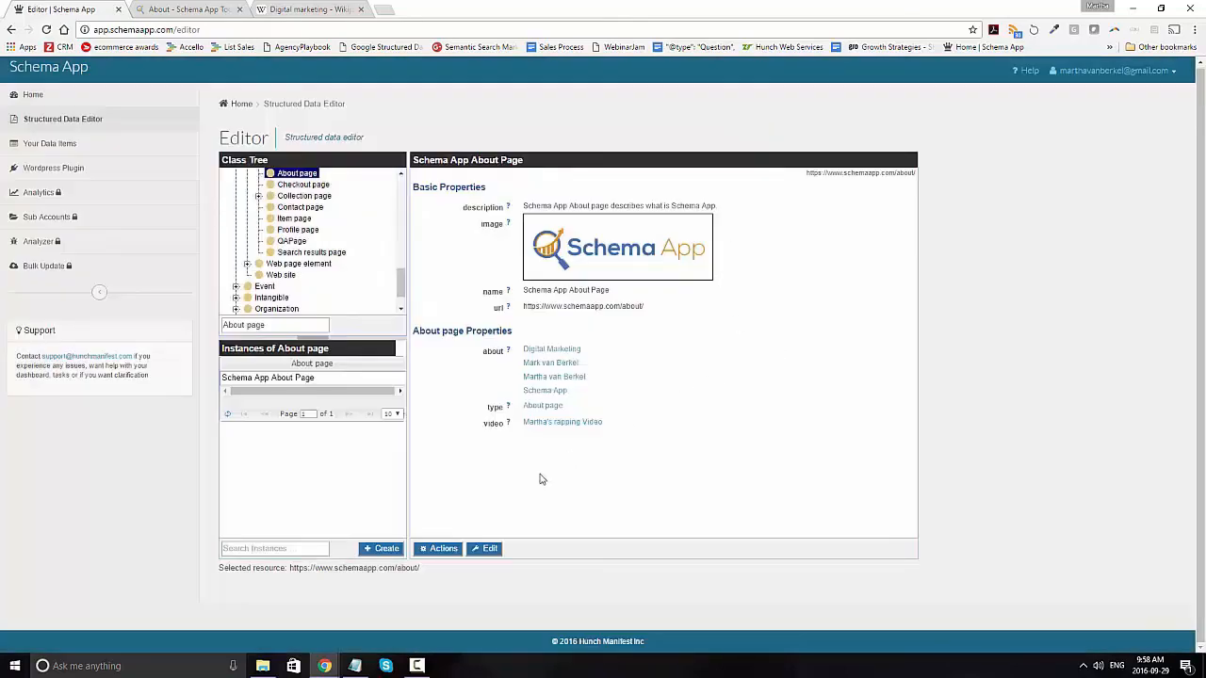